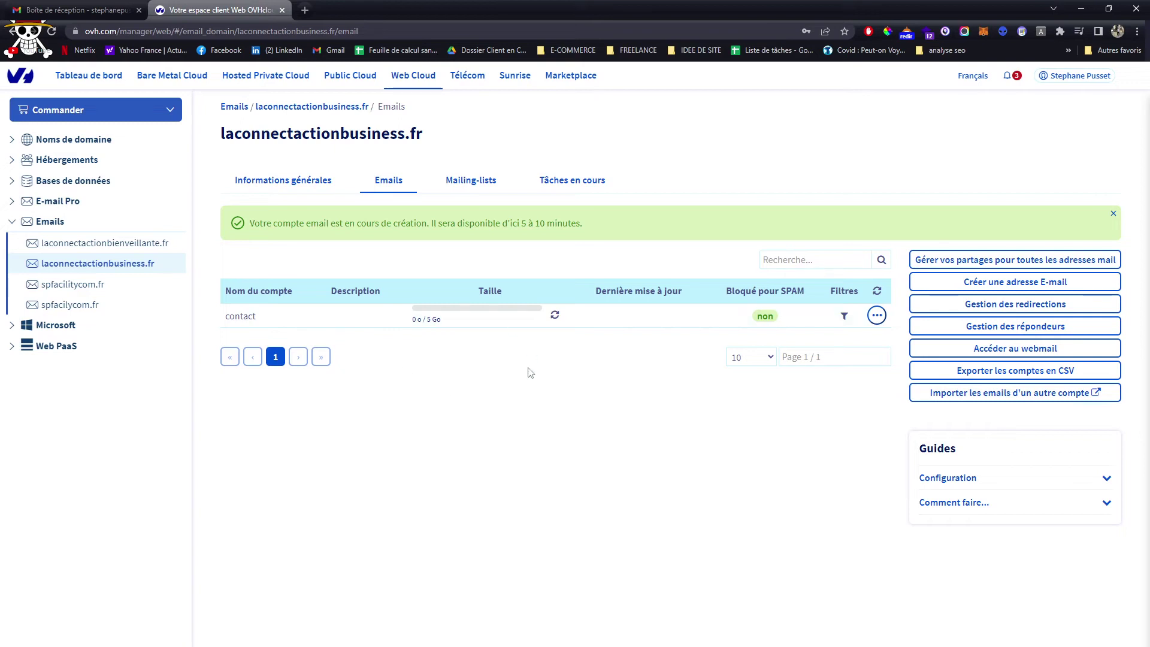
Open the laconnectactionbusiness.fr domain's general information page from the Noms de domaine list
click(72, 139)
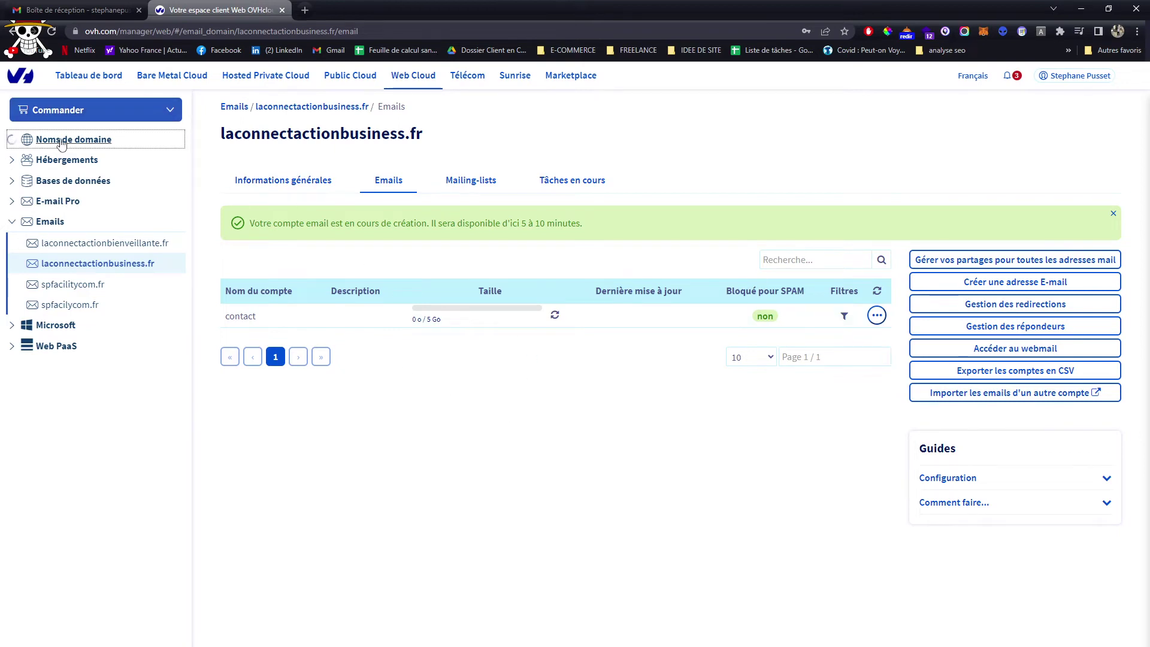
click(143, 223)
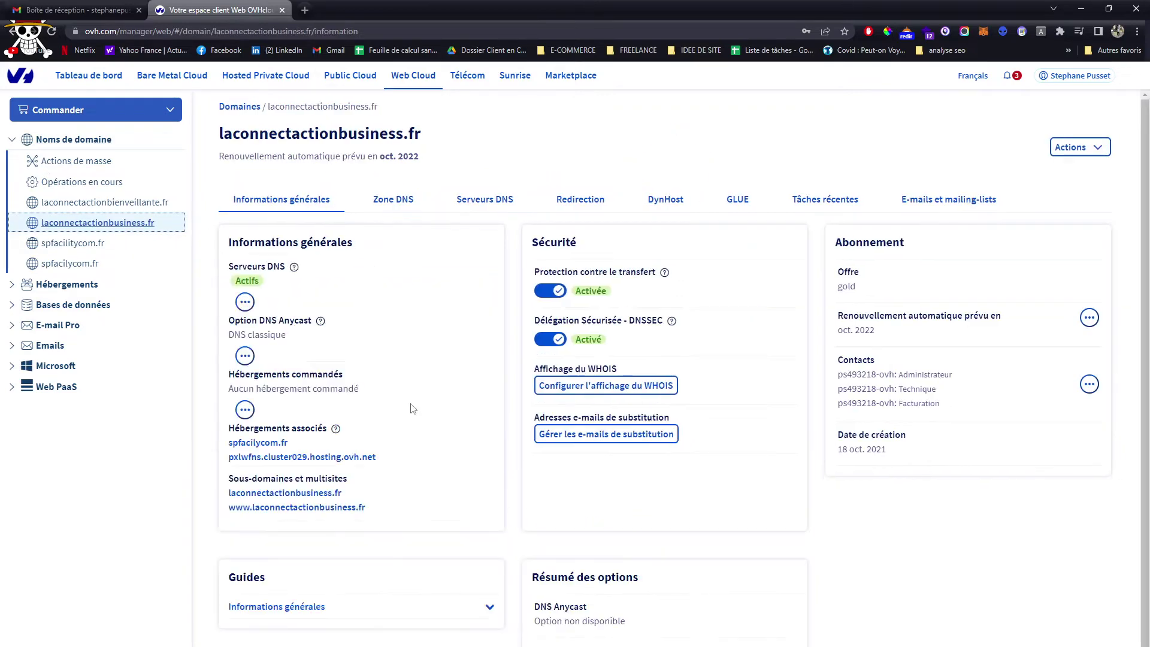
Open laconnectactionbienveillante.fr and choose Activer for its free web and e-mail hosting
click(74, 202)
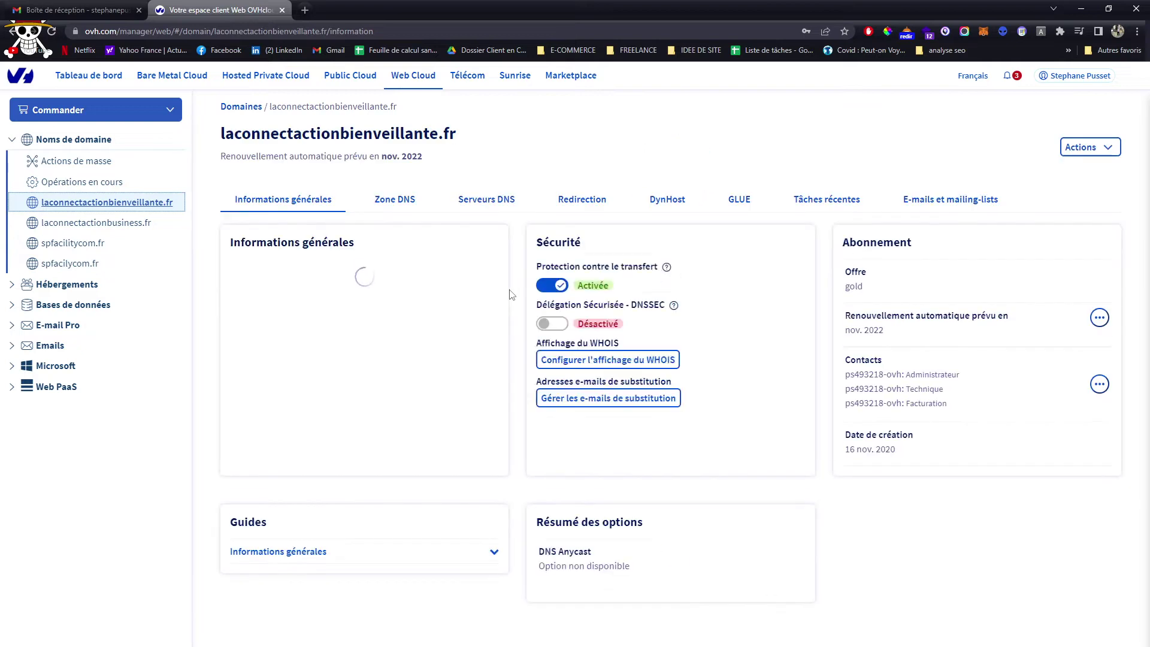
drag(231, 359, 387, 362)
click(482, 368)
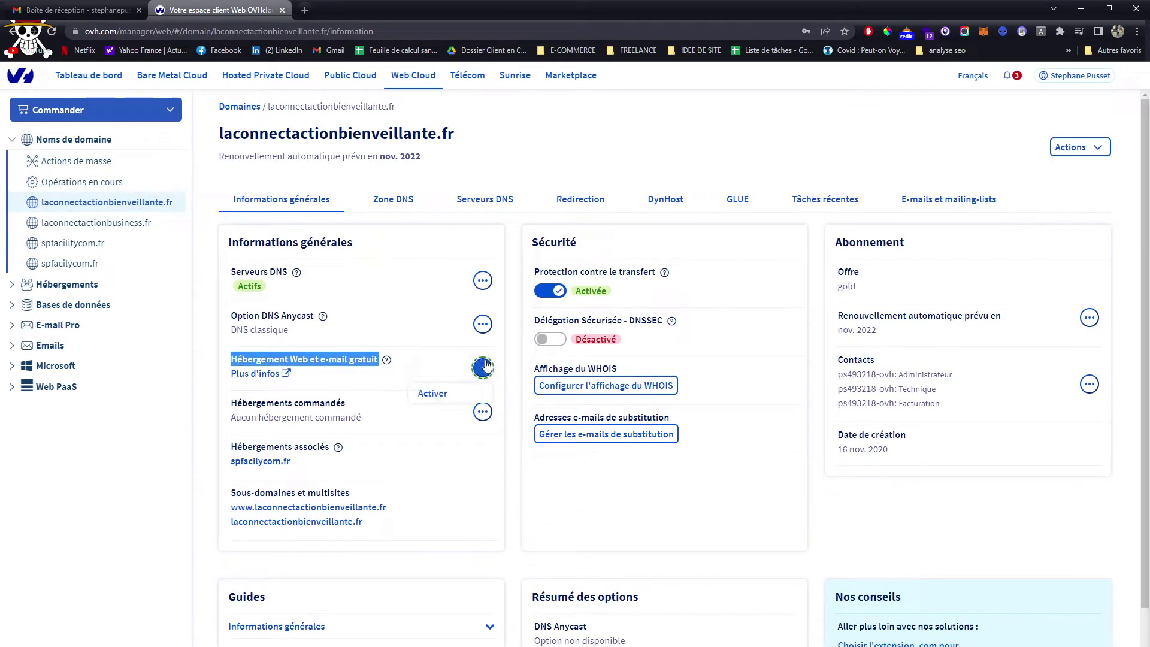
click(358, 383)
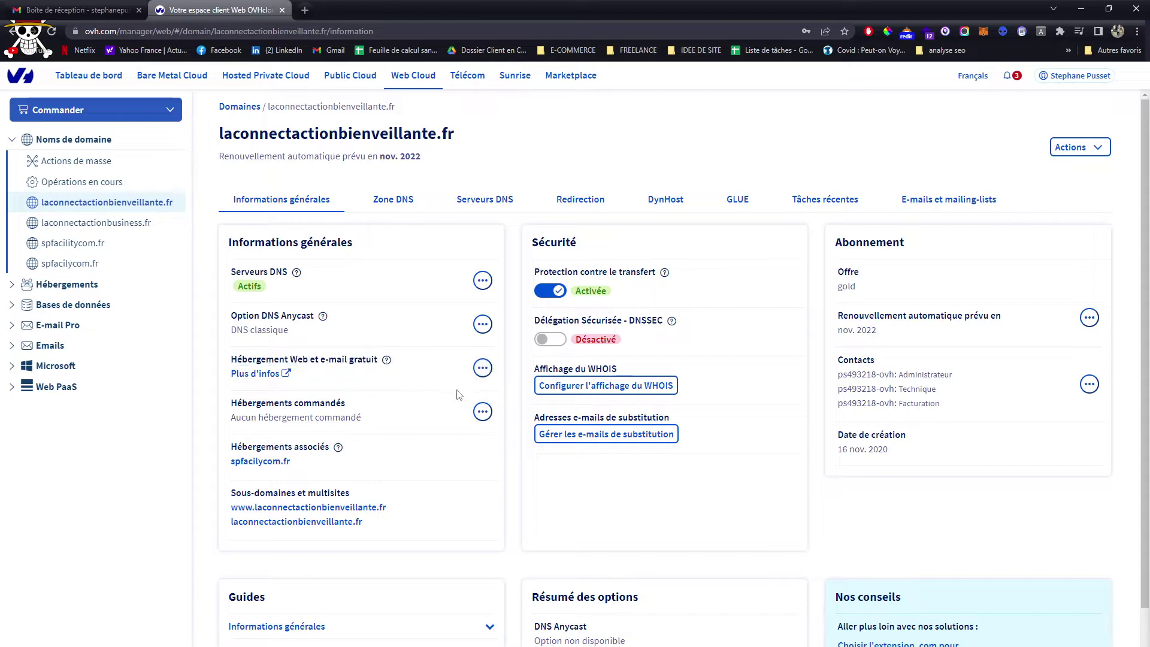
click(482, 367)
click(458, 393)
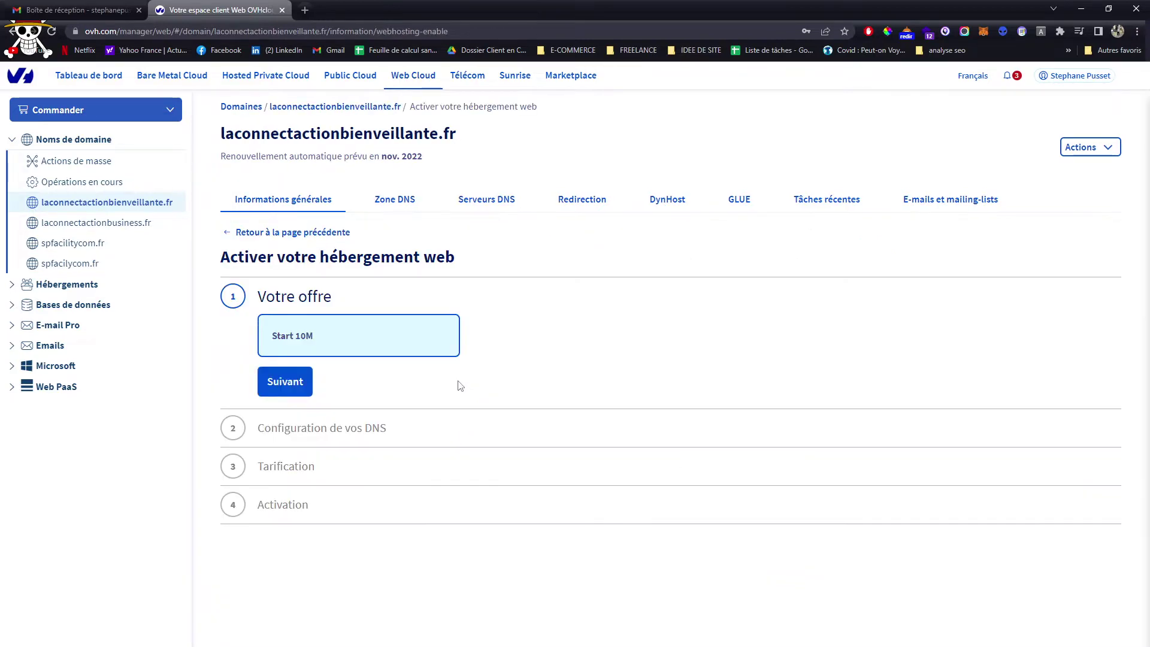
Accept the Start 10M offer, skip DNS entries, and confirm the 12 mois inclus pricing
click(299, 382)
click(284, 499)
click(282, 598)
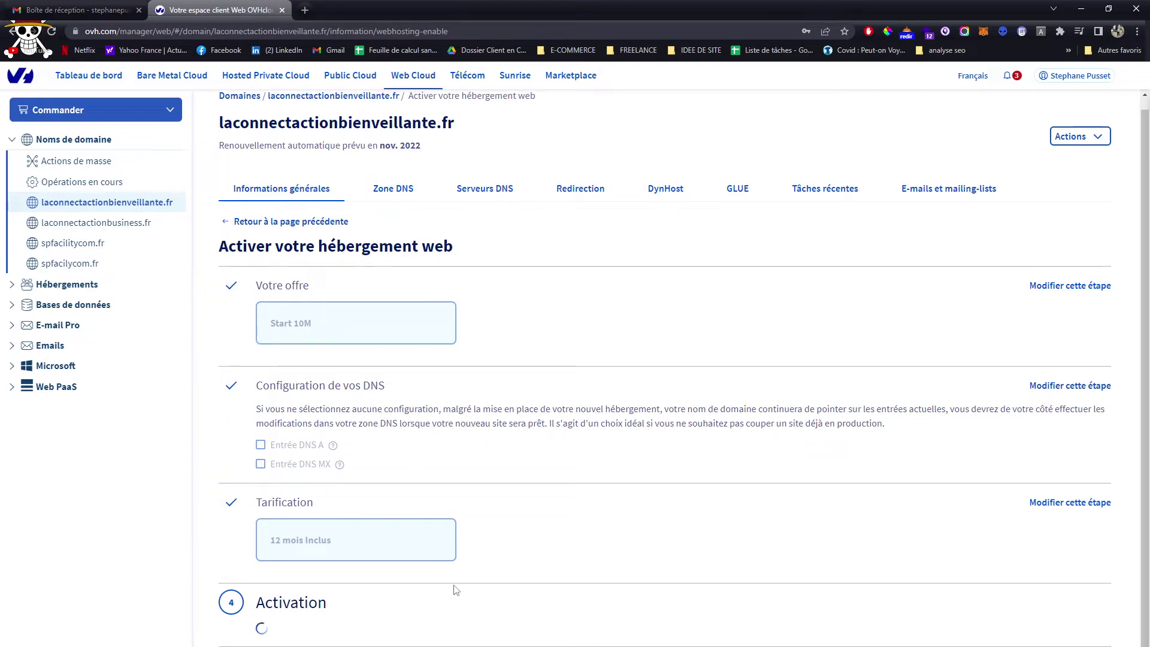
click(55, 346)
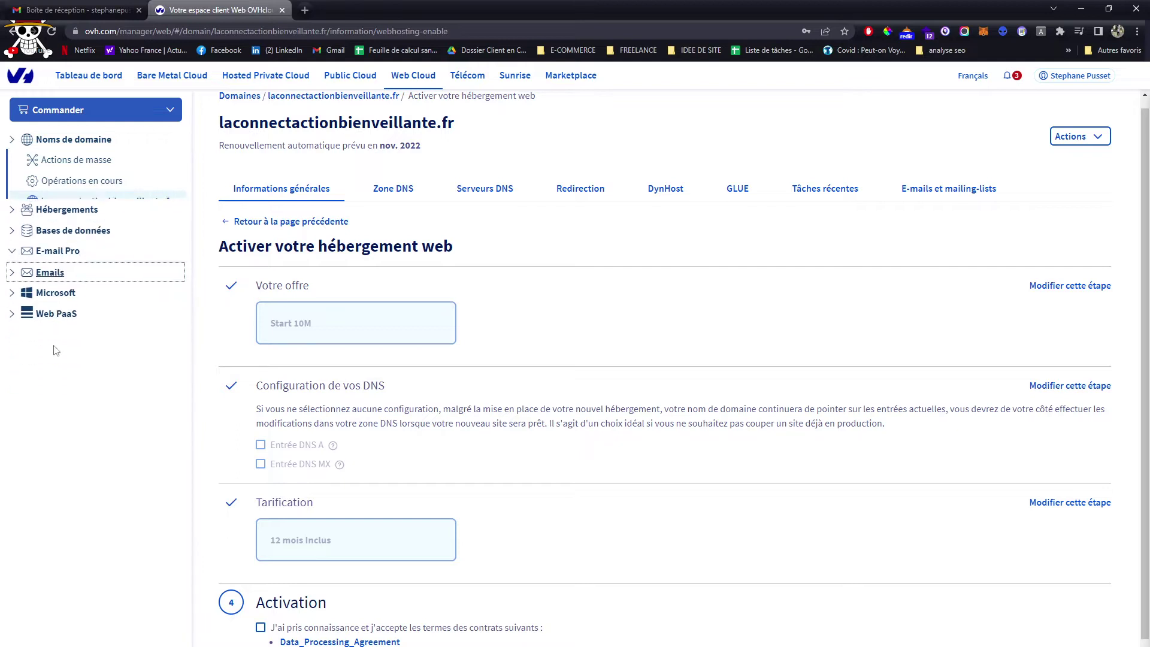
click(48, 223)
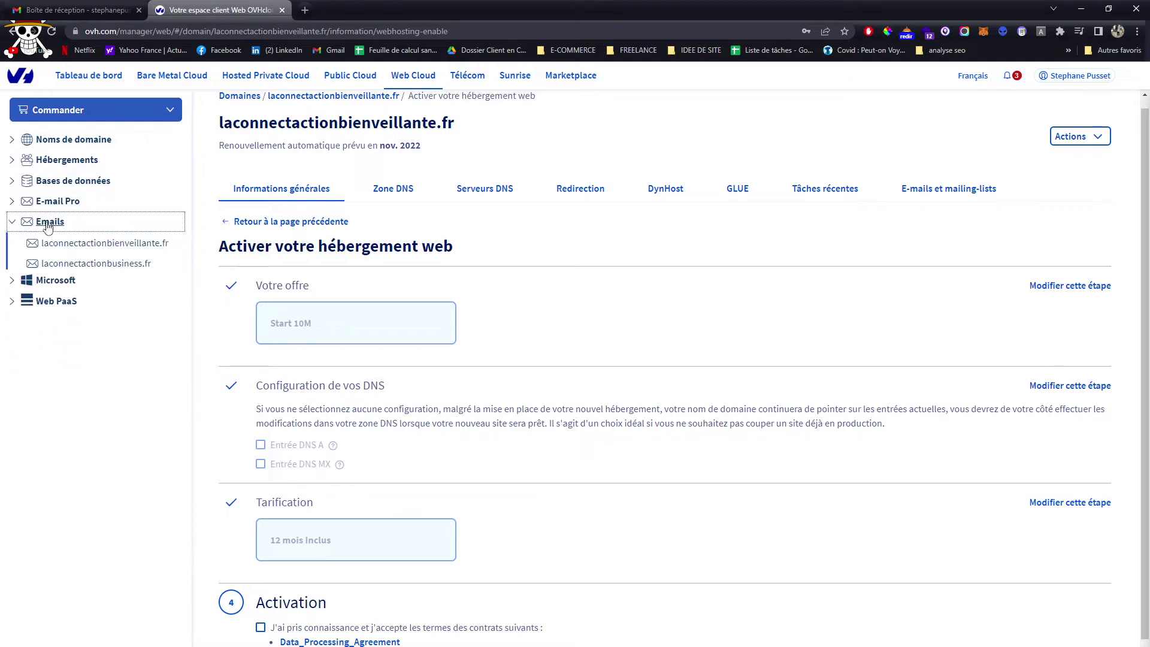
Open the Emails tab for laconnectactionbusiness.fr, then cancel out of Créer une adresse E-mail
click(109, 268)
click(392, 181)
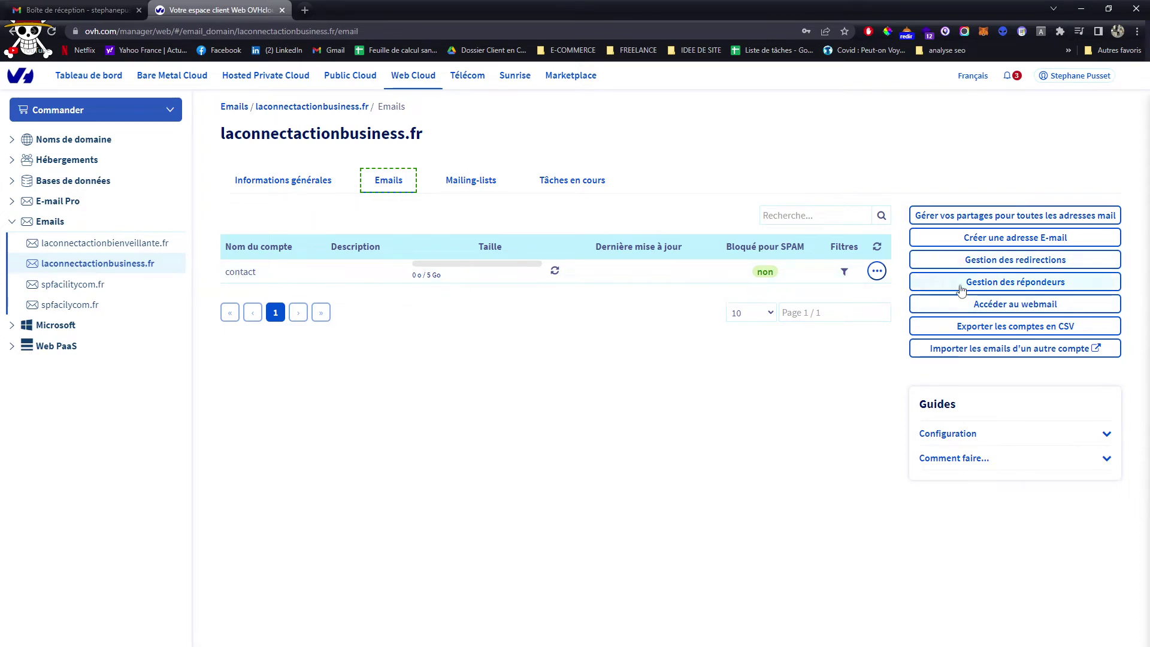
click(982, 238)
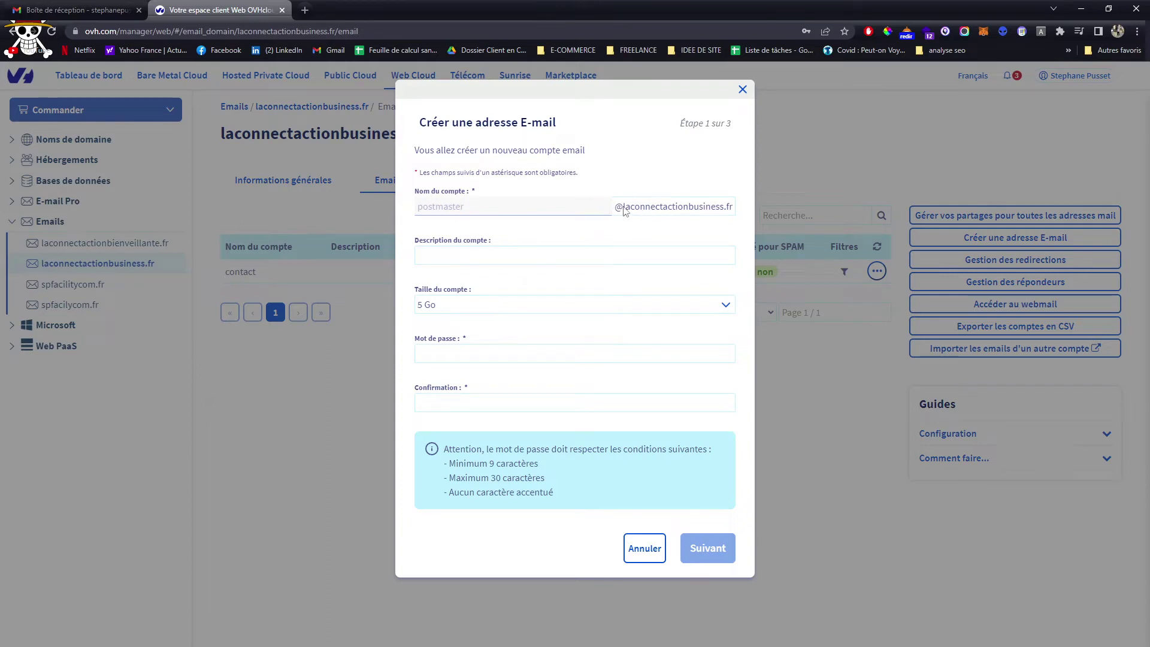
drag(624, 207, 739, 207)
drag(626, 208, 515, 180)
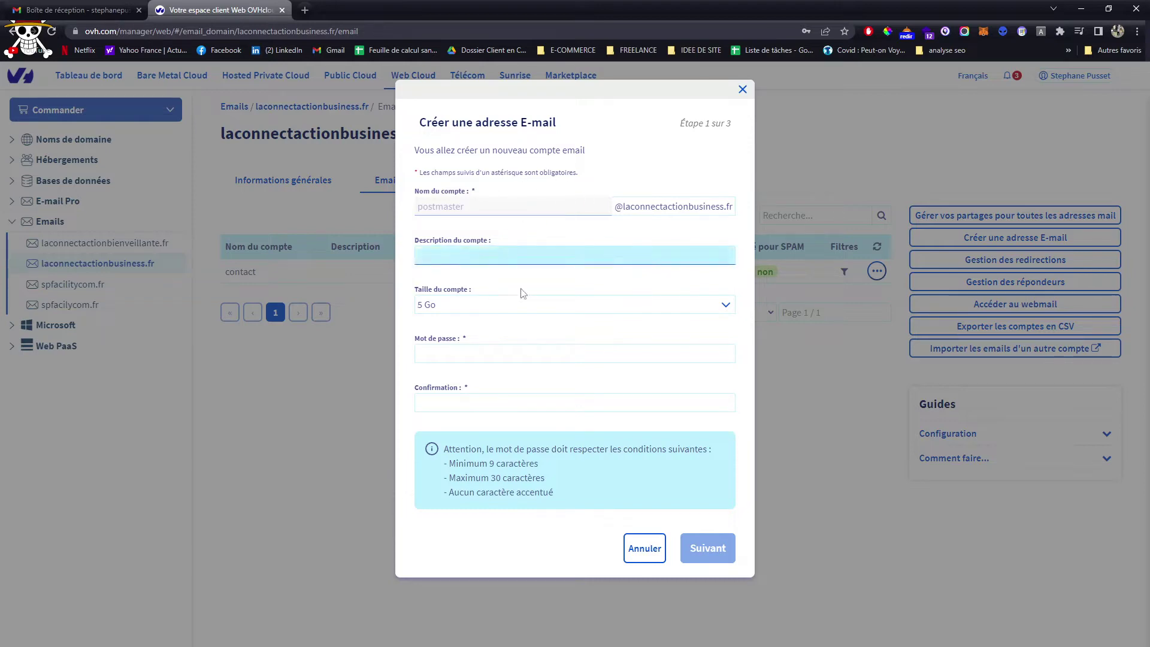
click(637, 550)
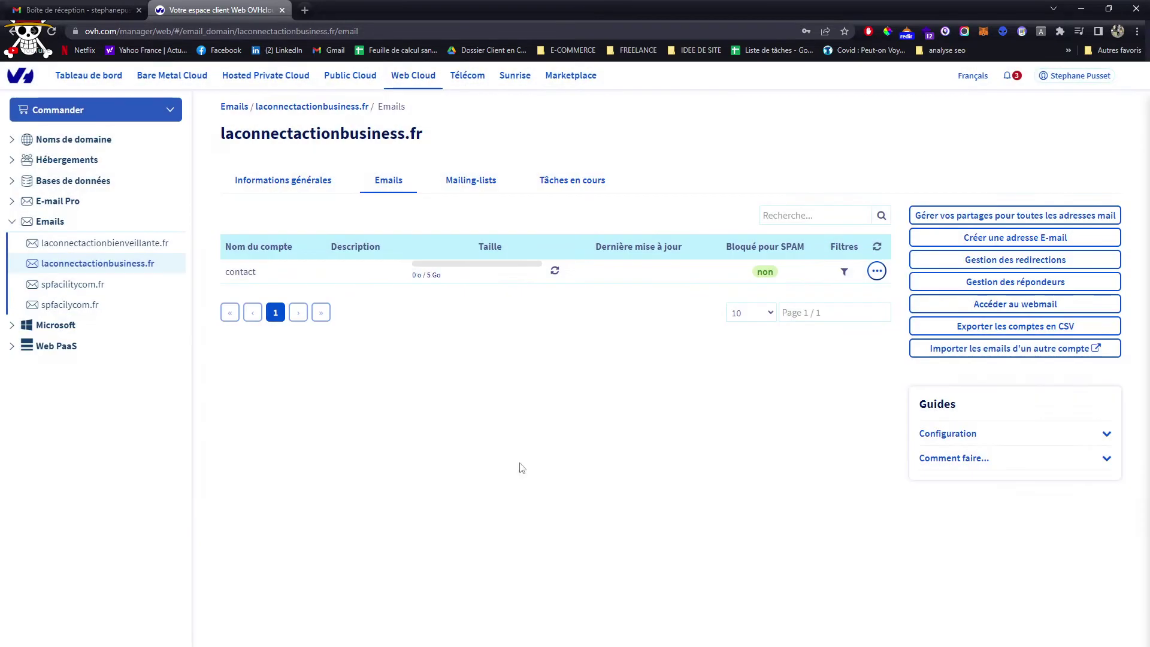
Switch to Gmail and go to Voir tous les paramètres from the gear menu
click(84, 10)
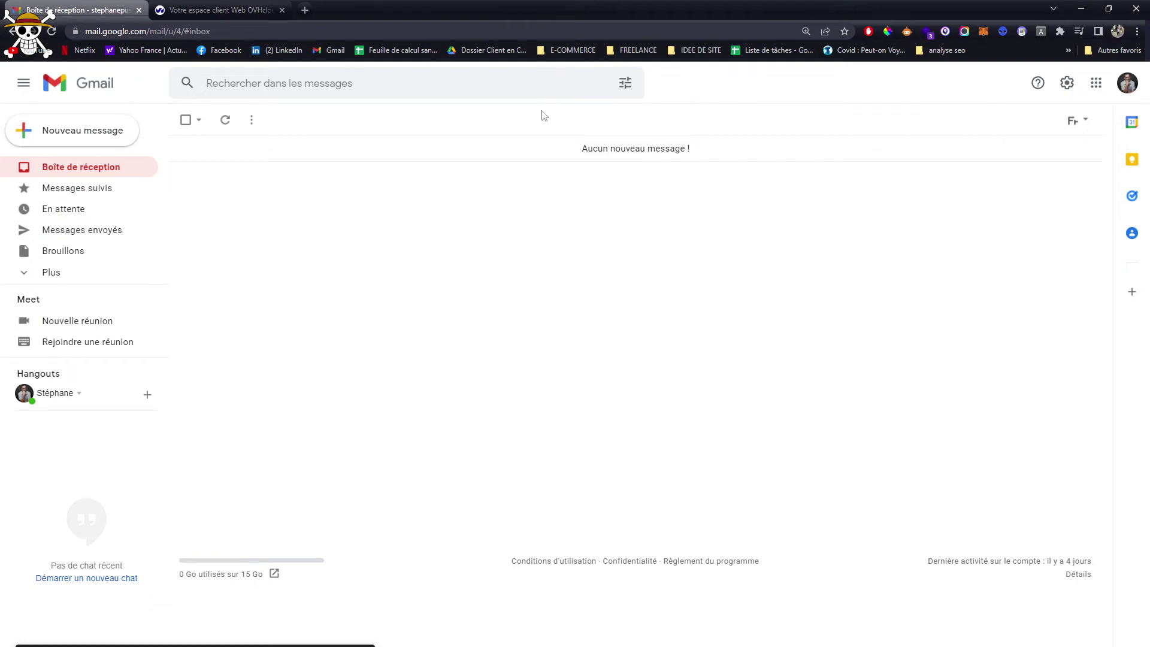
key(ctrl+Tab)
key(ctrl+Tab)
click(1066, 84)
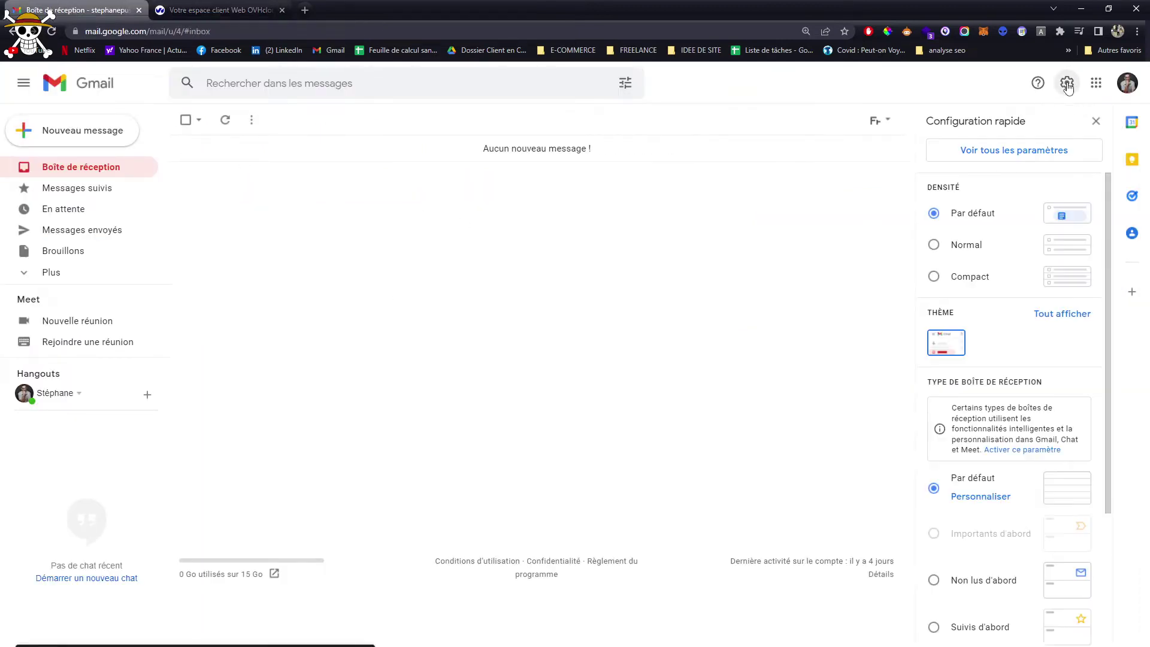
click(1046, 150)
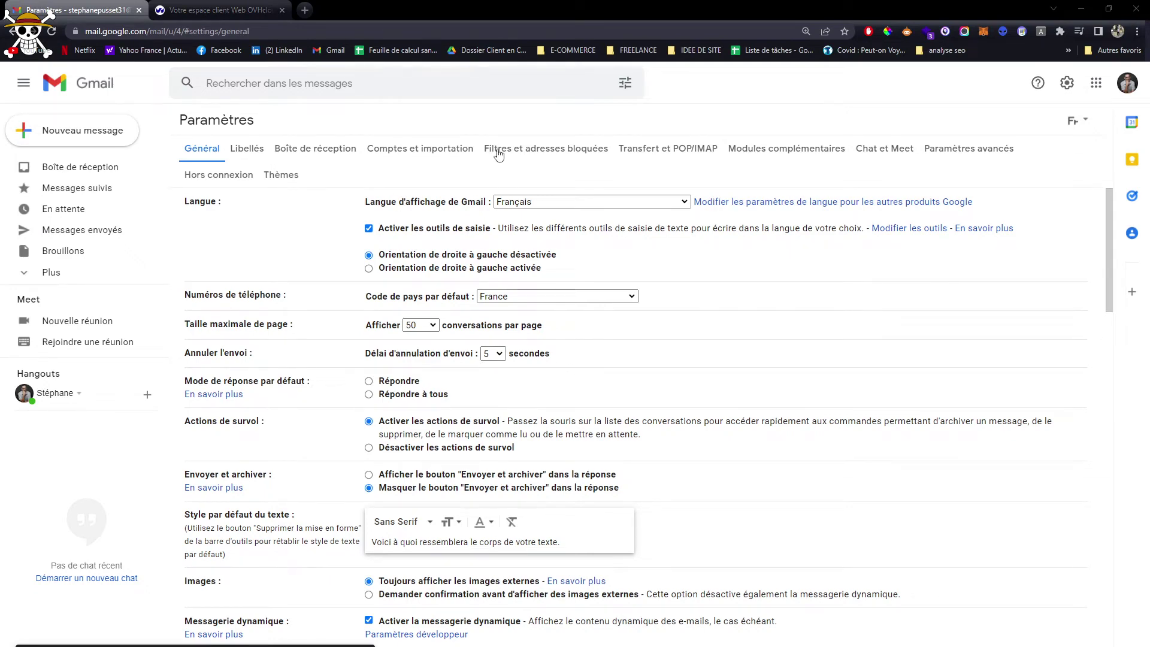
In Comptes et importation, choose Ajouter un compte de messagerie and start typing the contact address
click(404, 145)
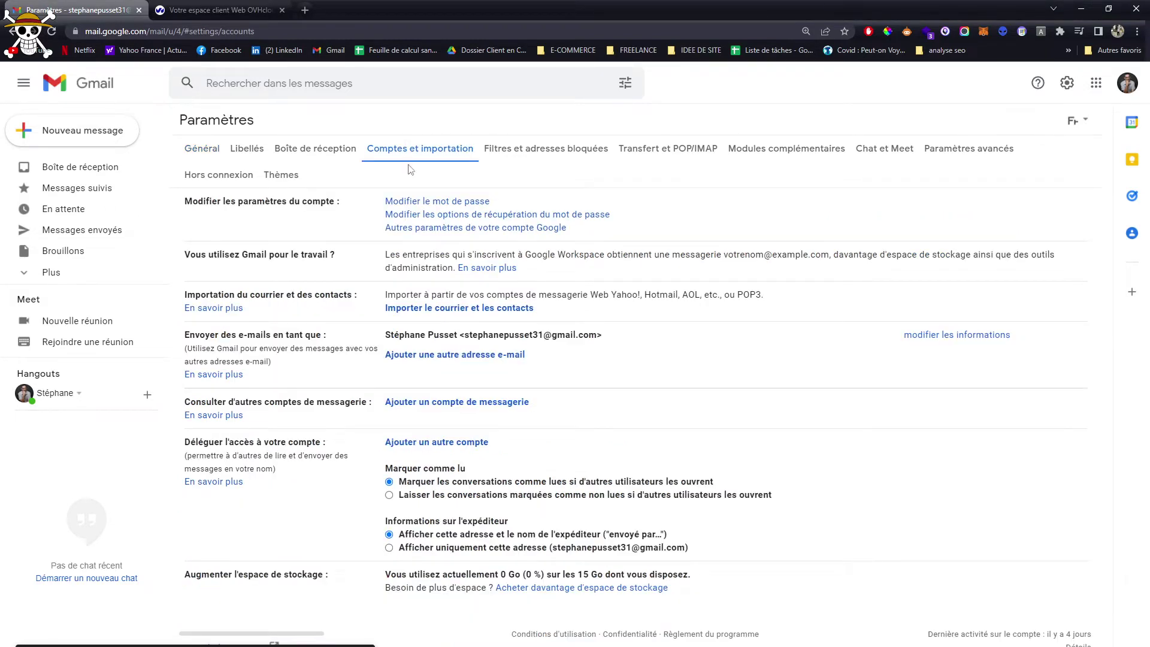
drag(205, 405, 584, 414)
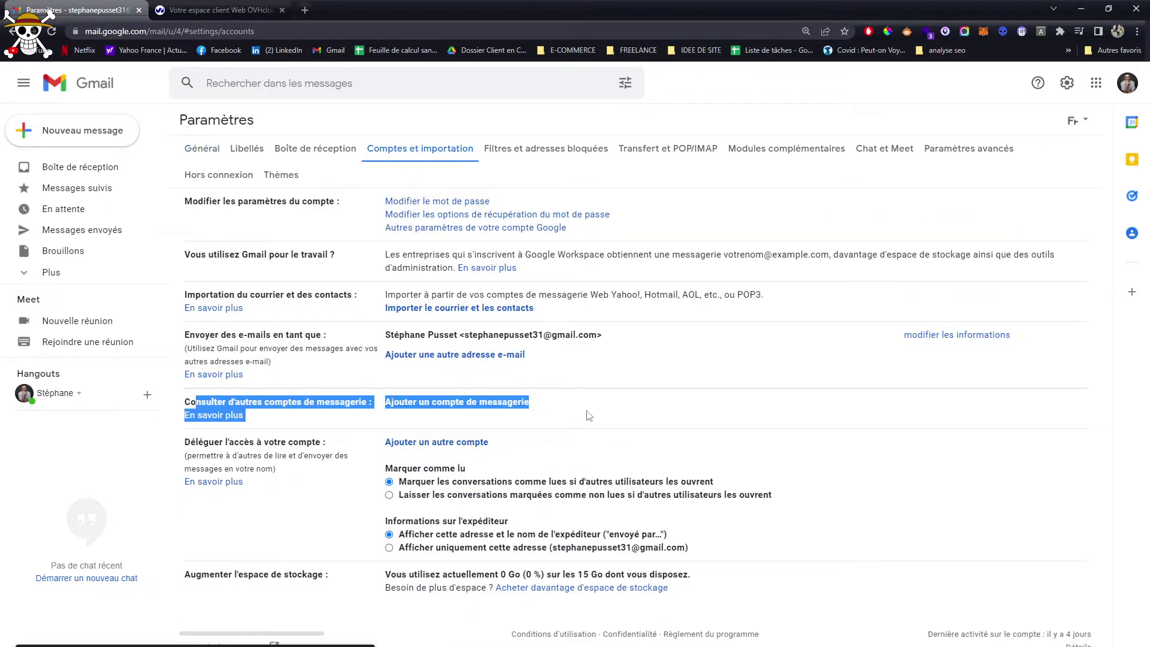
click(473, 407)
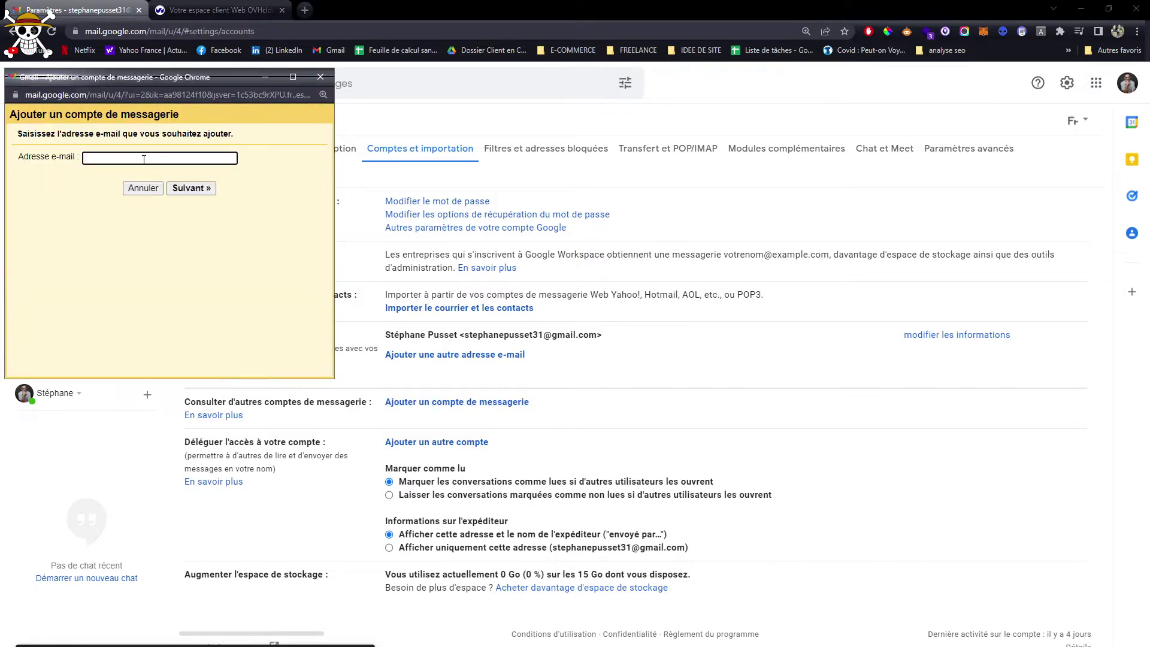
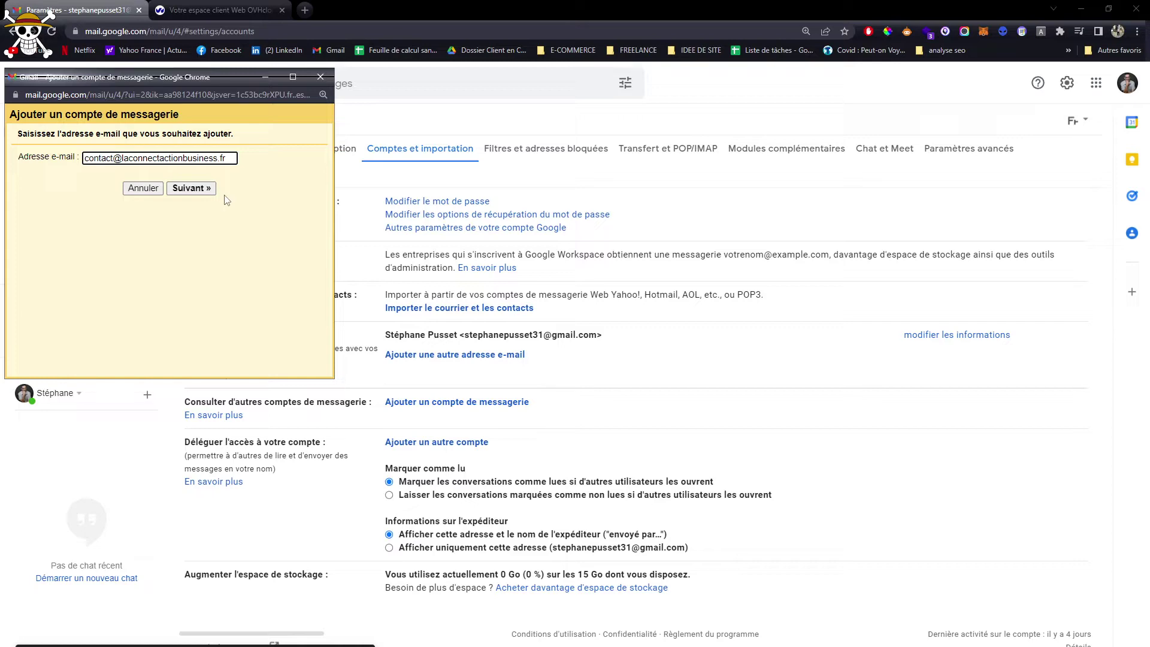
Choose POP3 import and enter the full-address username and the mailbox password
click(193, 188)
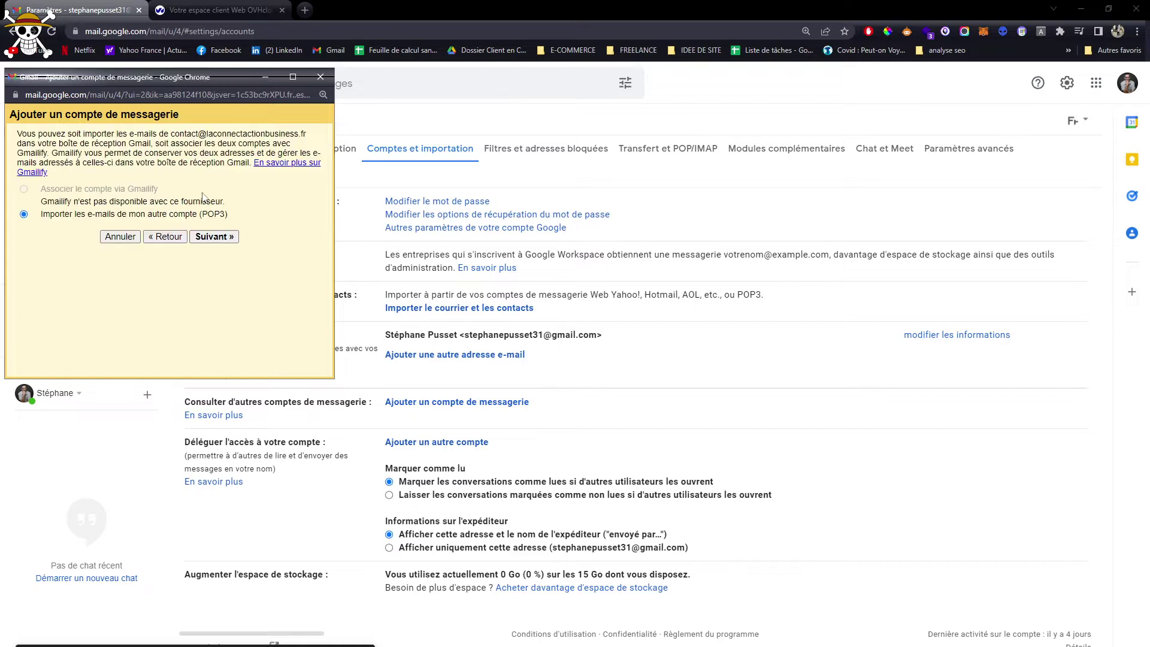
click(231, 236)
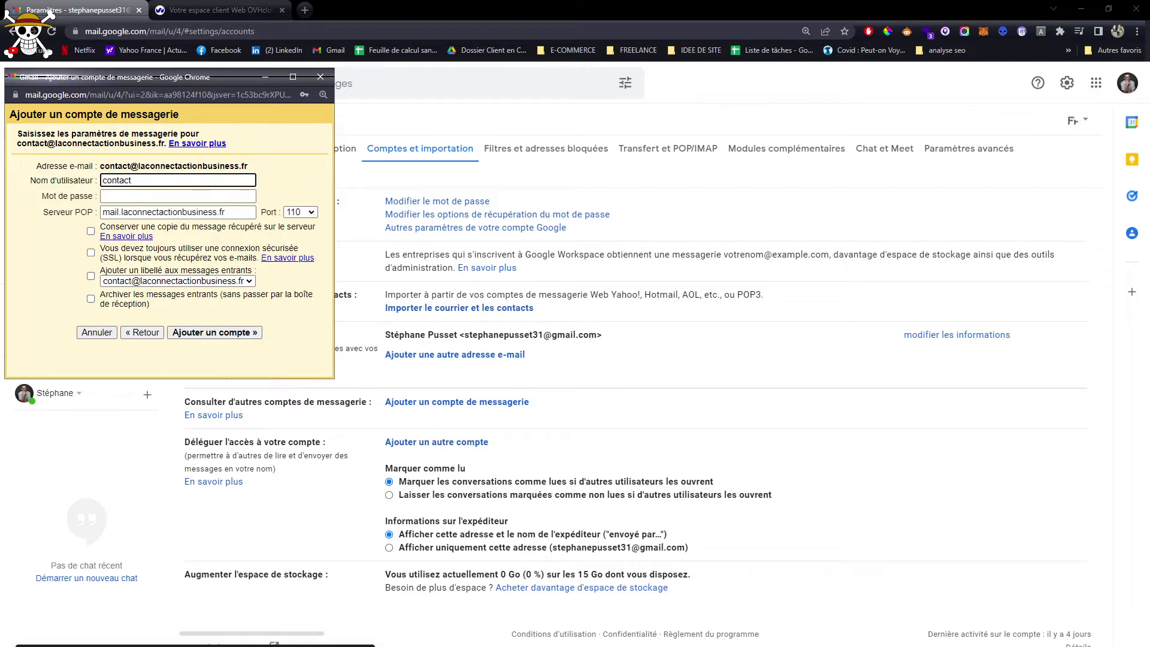
click(131, 180)
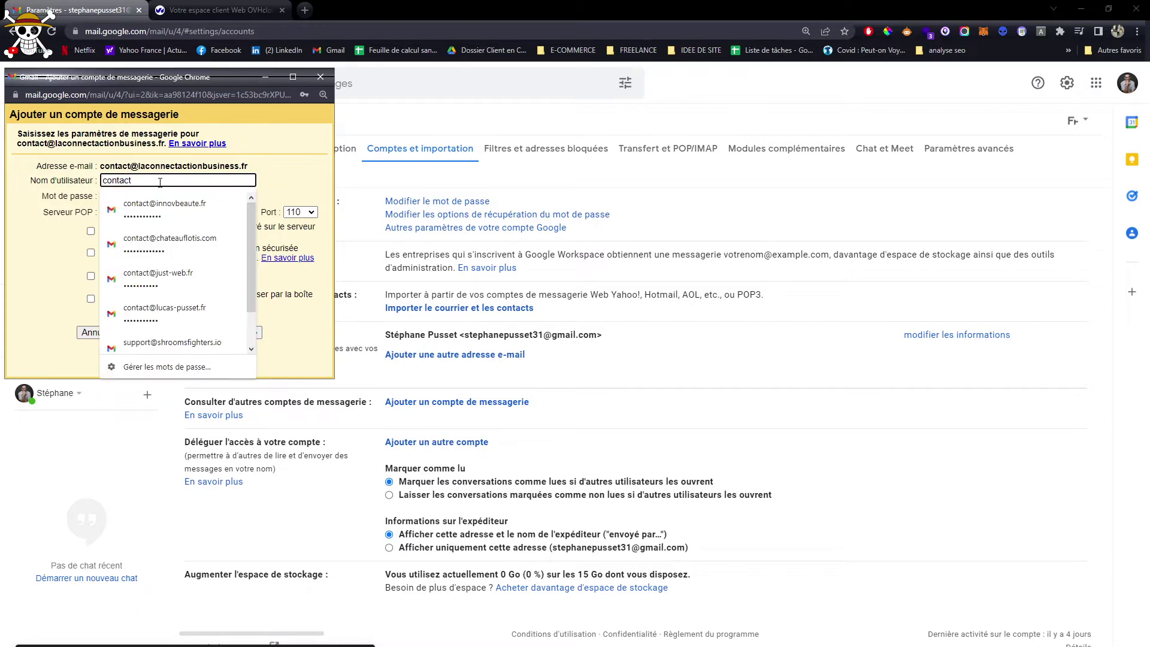
text(@laconnectactionbusiness.fr)
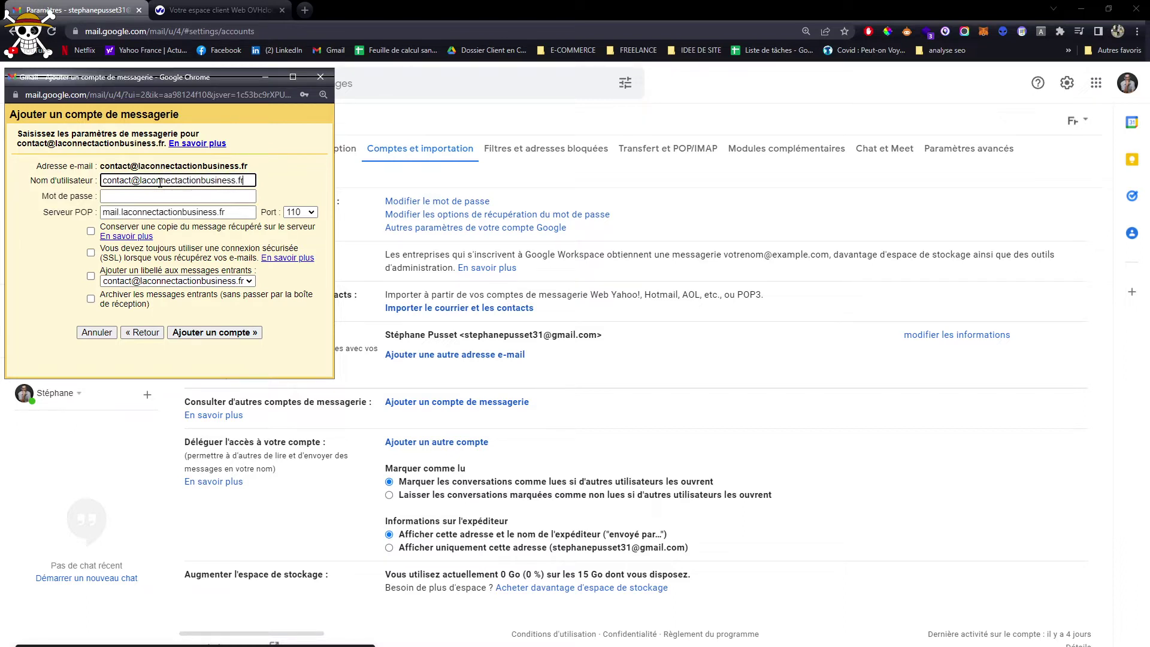
triple_click(160, 182)
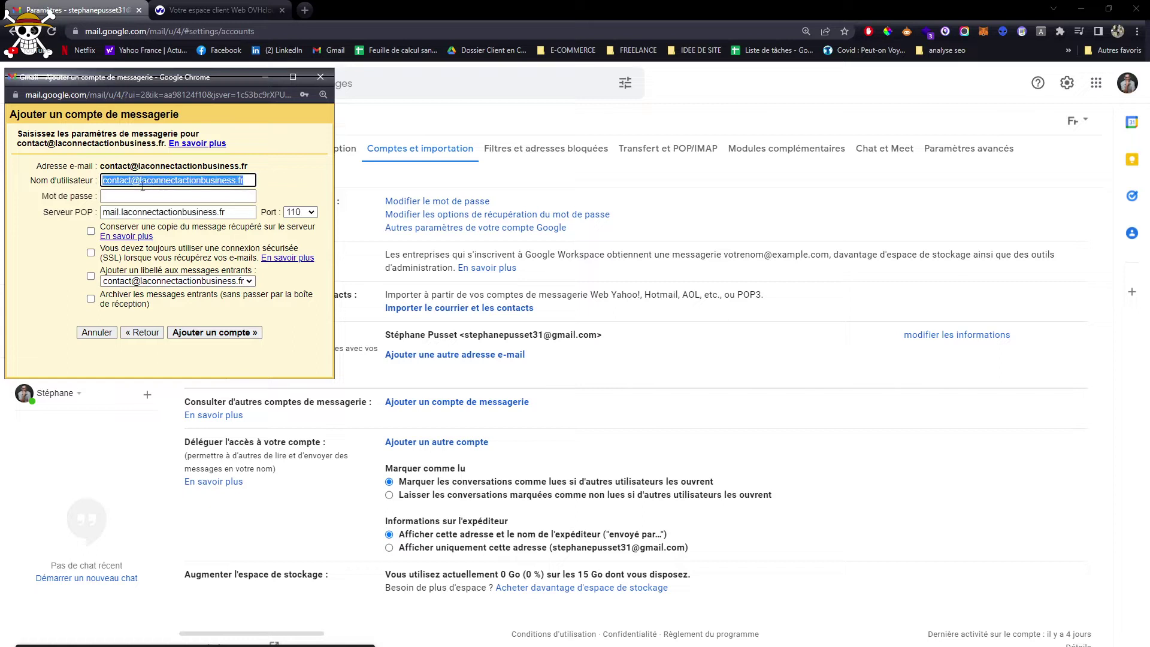
click(129, 198)
text(*)
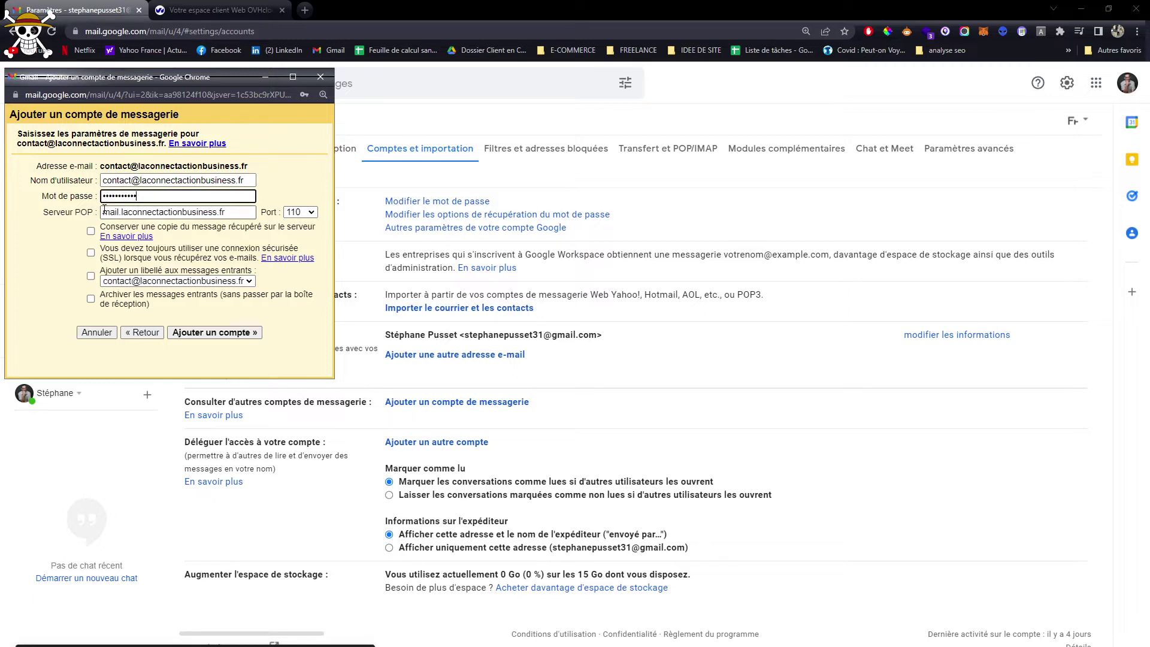
Set POP server ssl0.ovh.net, port 995, SSL, keep copies and labels, and add the account
triple_click(196, 214)
text(ss)
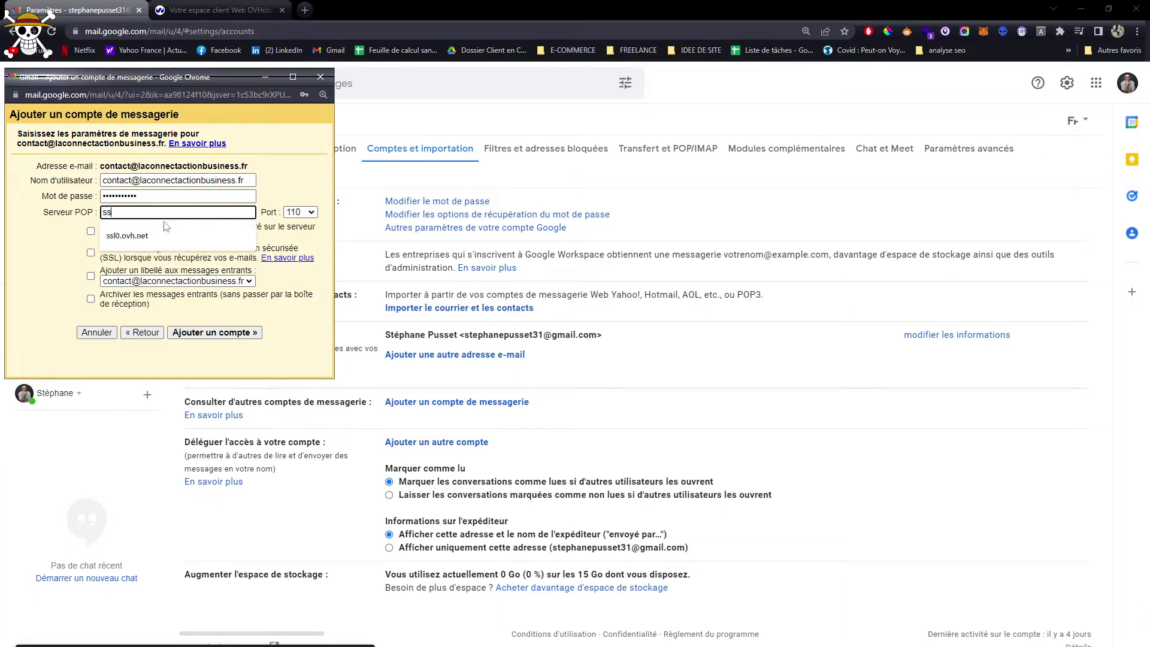
click(137, 235)
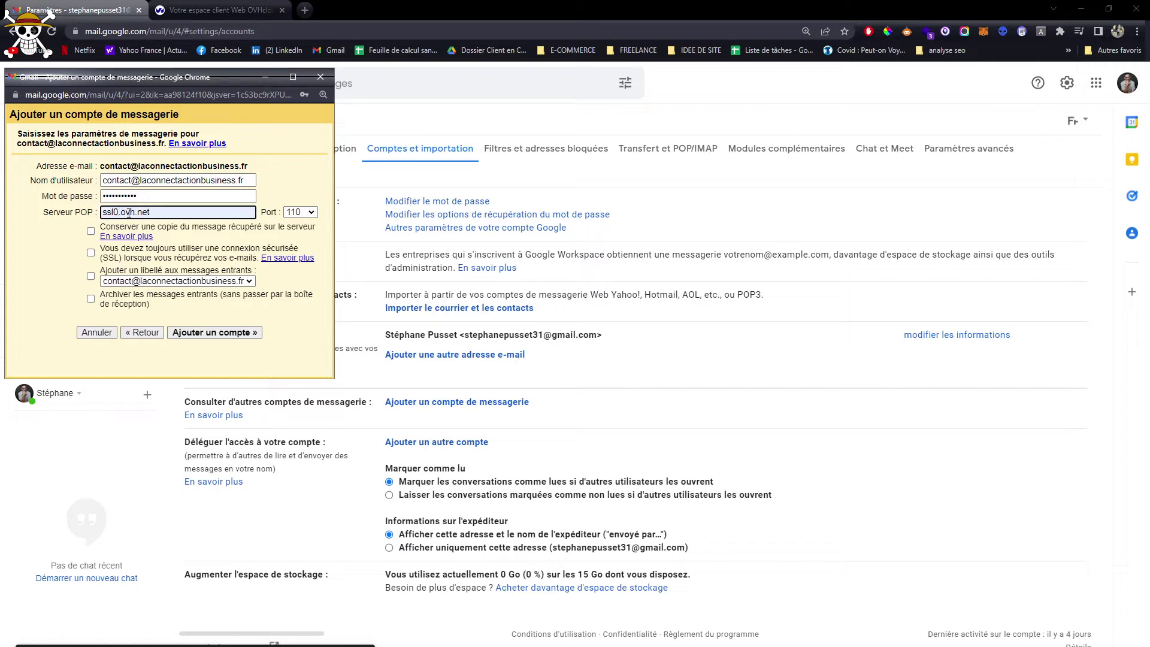
click(308, 212)
click(301, 265)
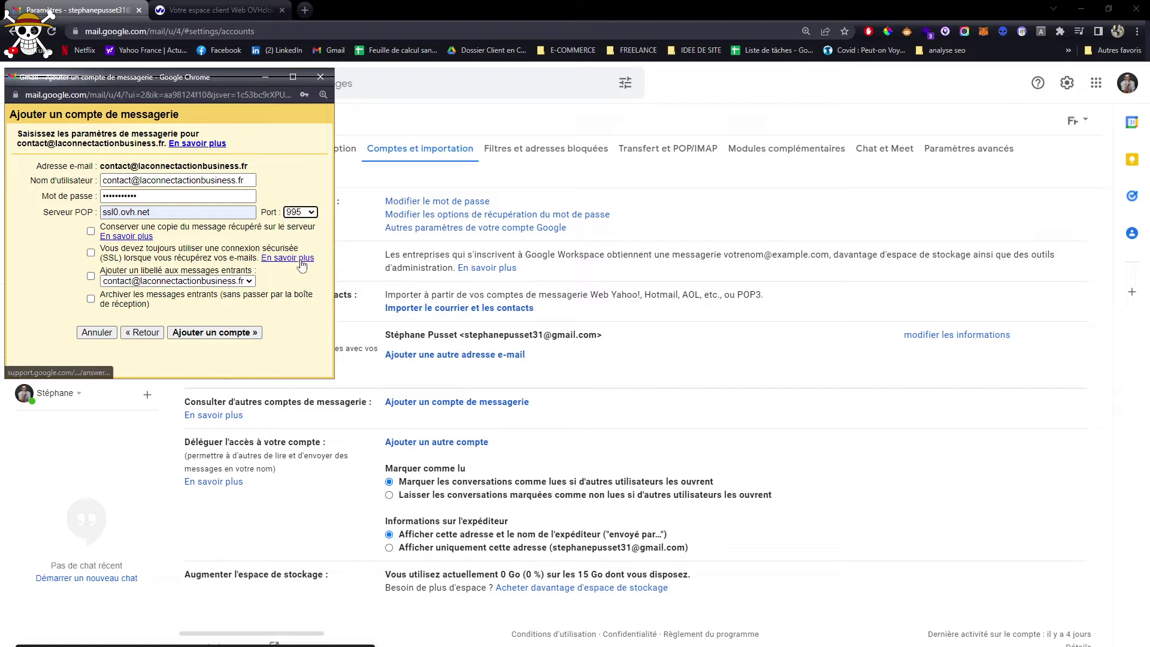
click(90, 276)
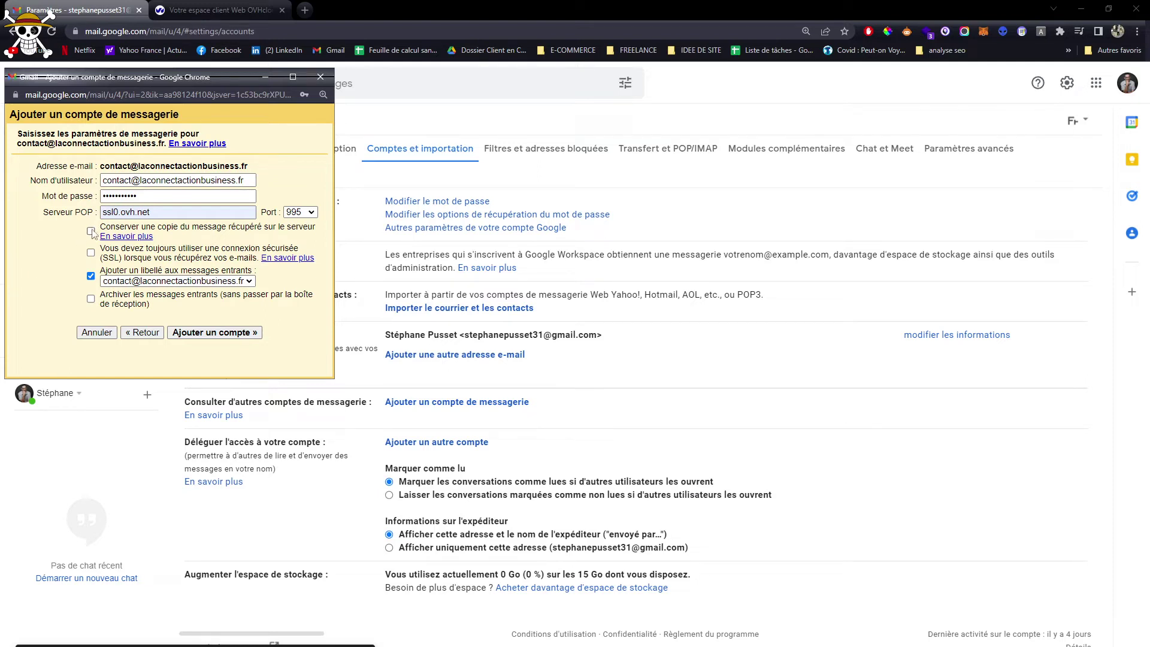
click(90, 253)
click(91, 231)
click(217, 333)
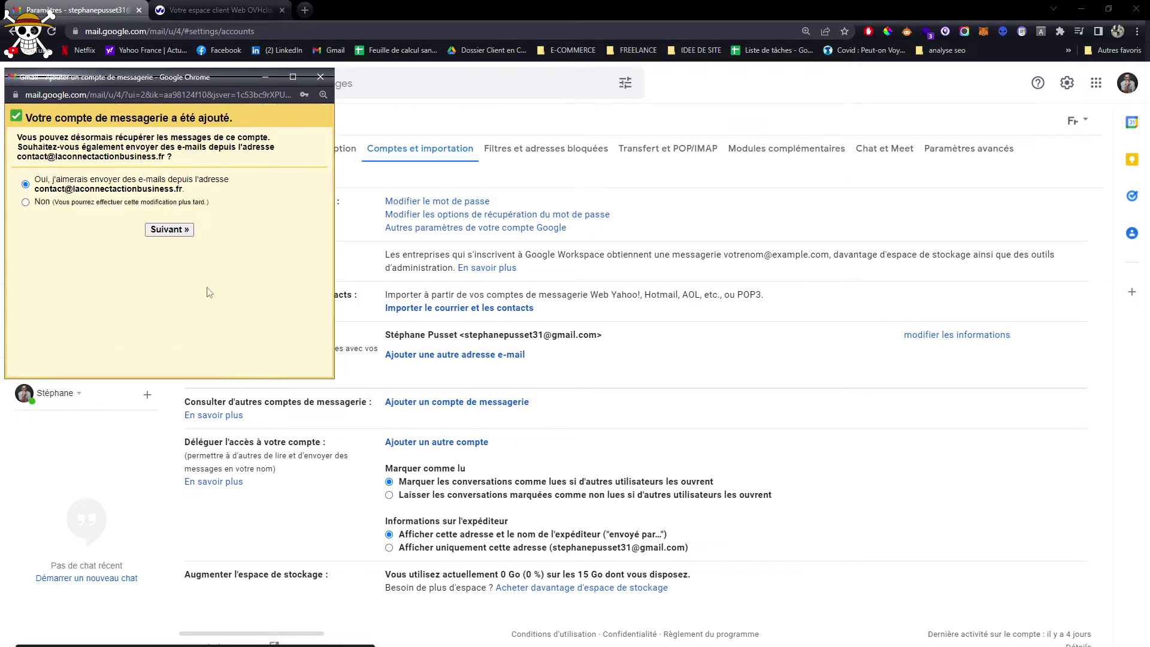
Opt to also send from this address and retype the sender name as 'La Connect…'
click(170, 230)
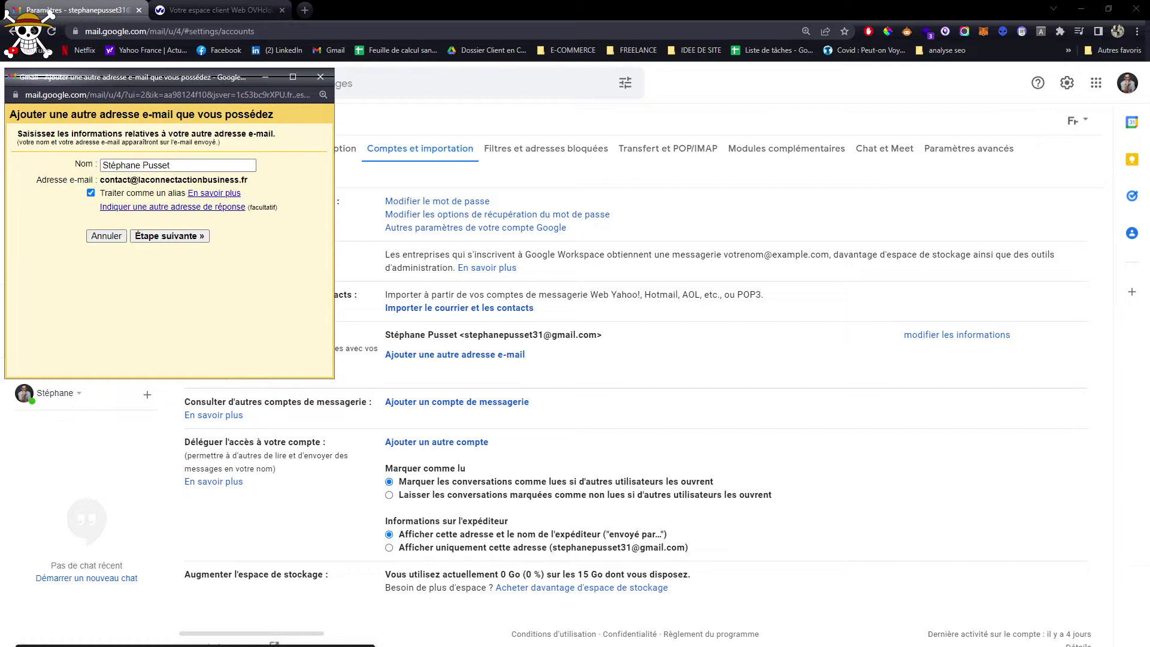
triple_click(142, 167)
text(La Co)
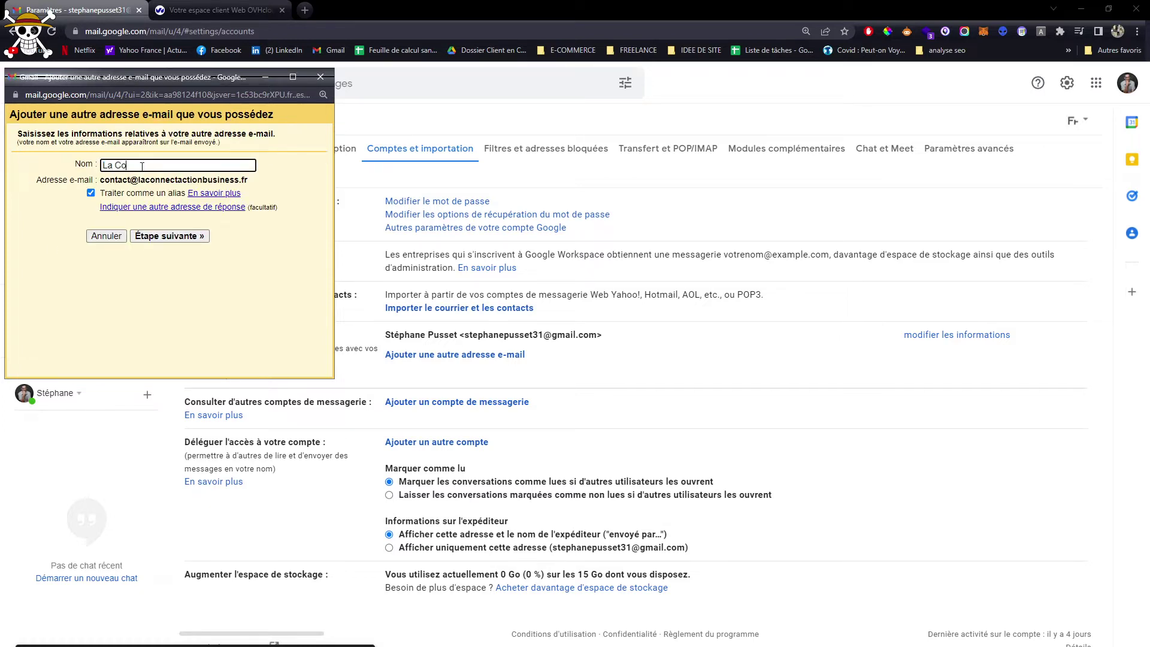
text(nnect Action Business)
Configure SMTP ssl0.ovh.net, port 587, TLS, with full-address username and password, then add the alias
click(166, 236)
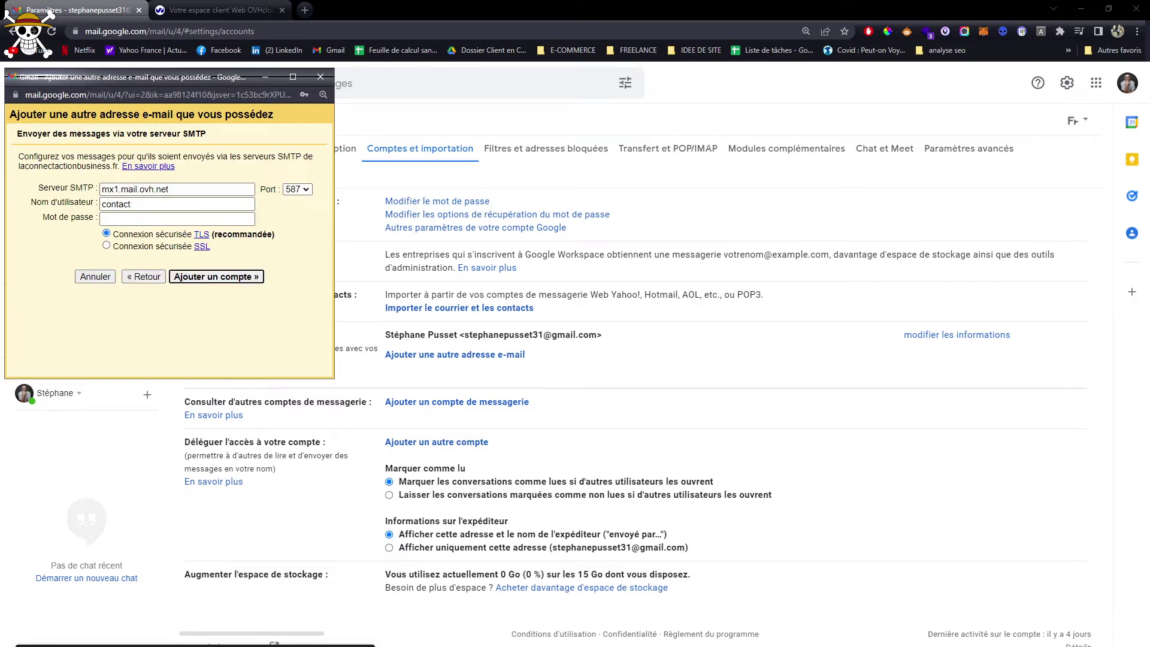
double_click(140, 192)
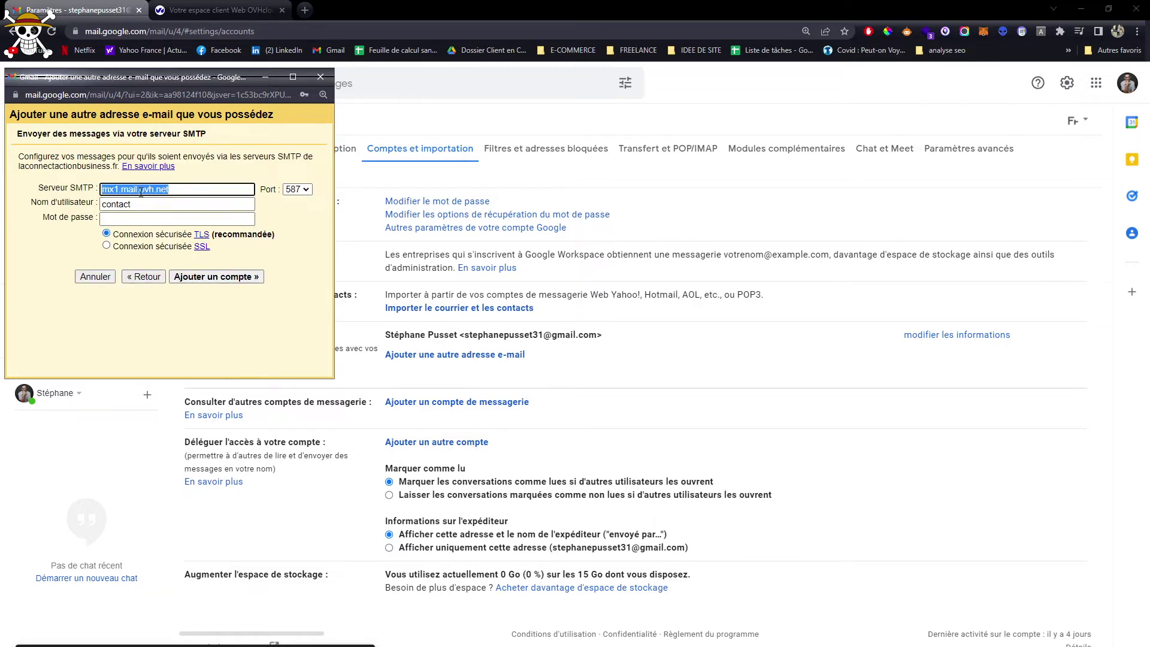
text(ssl0.ovh.net)
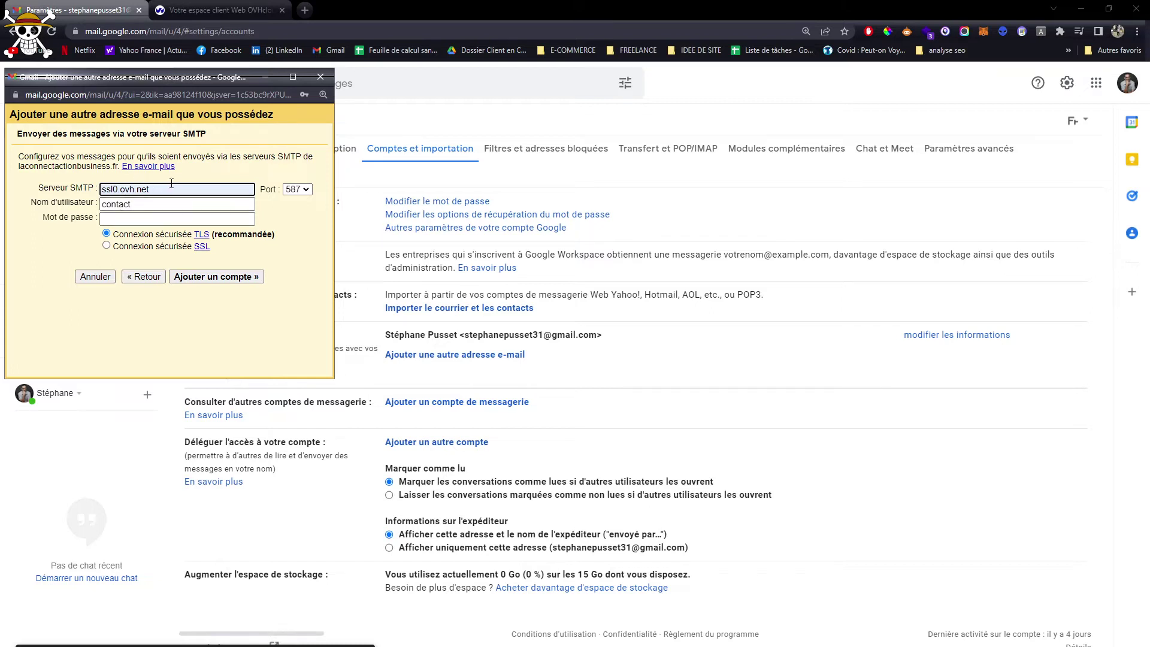
click(124, 202)
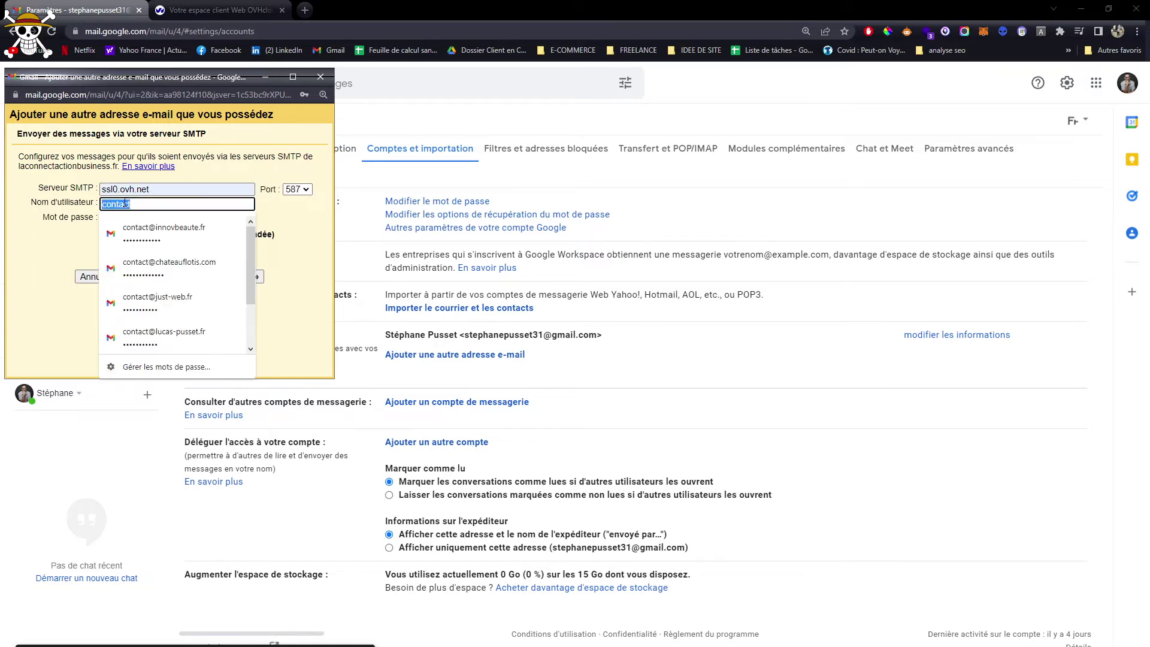
click(141, 232)
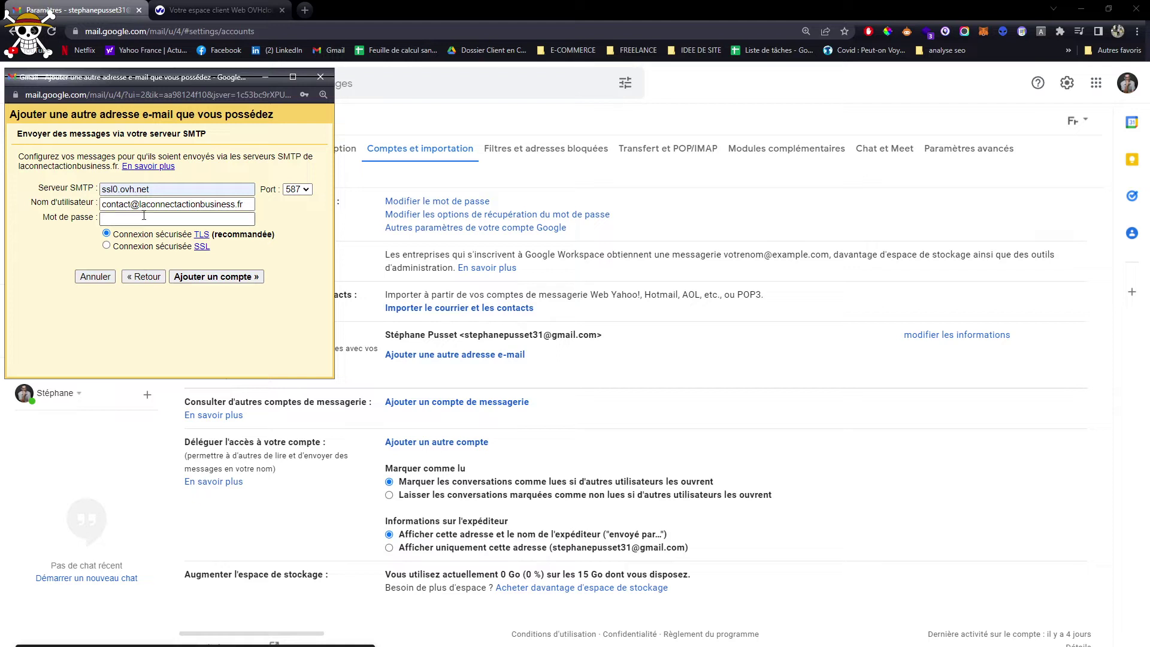
click(134, 220)
text(••)
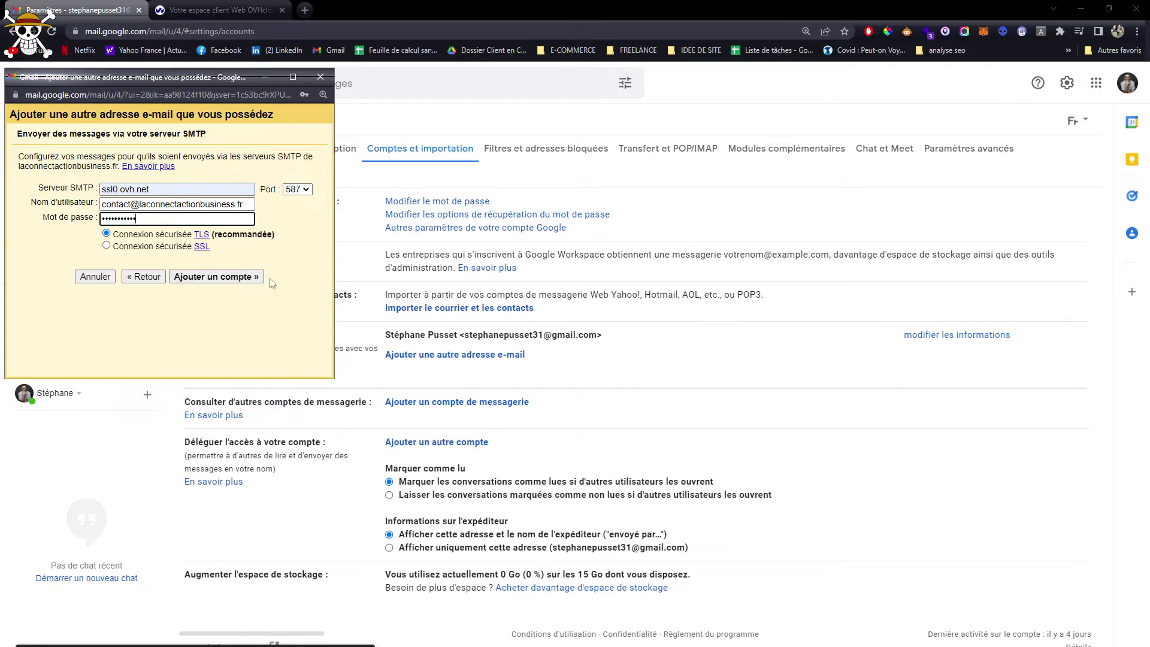
click(256, 279)
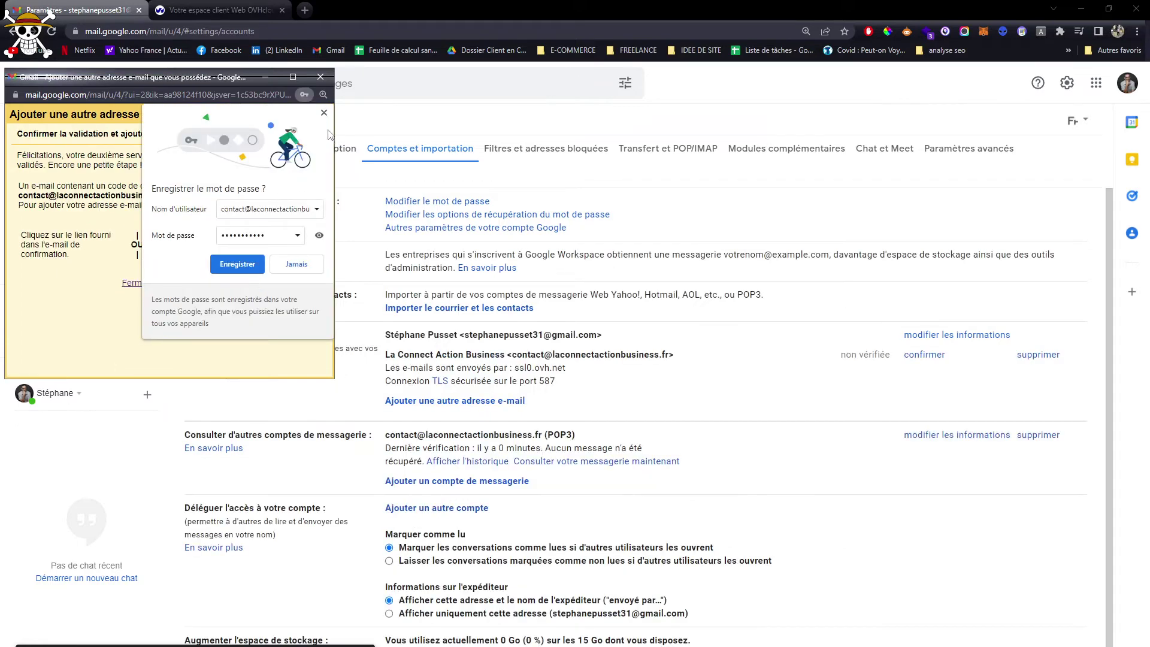
Dismiss the save-password bubble and highlight the confirmation instructions and recipient address
click(326, 114)
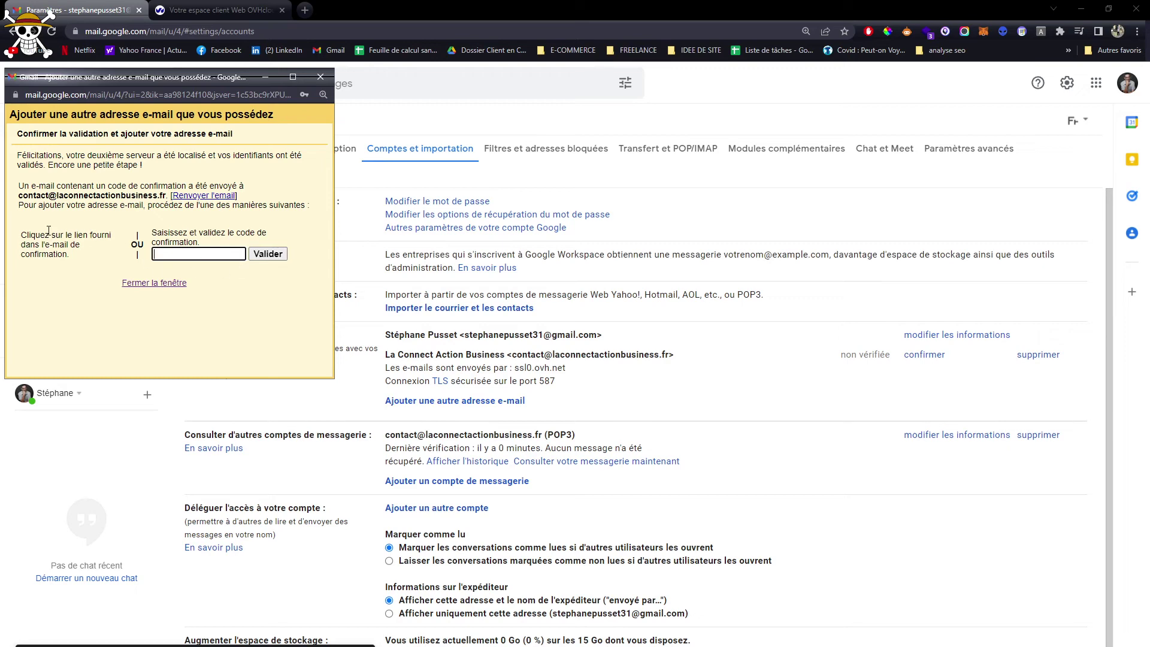
drag(27, 235, 90, 266)
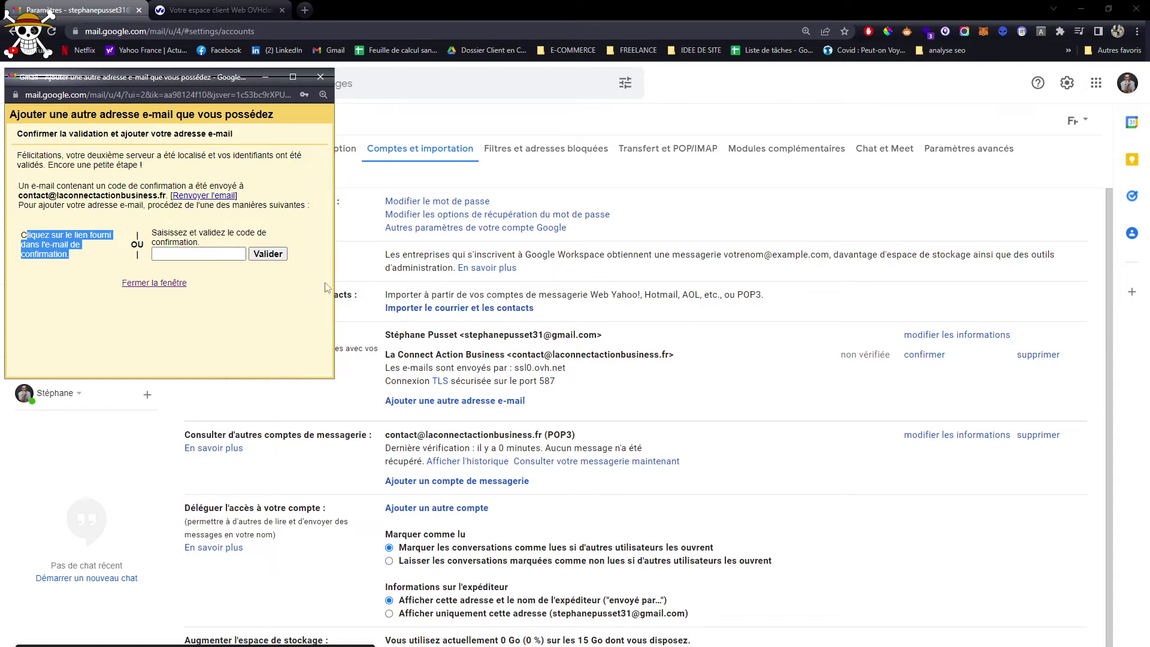
drag(19, 196, 157, 196)
click(221, 10)
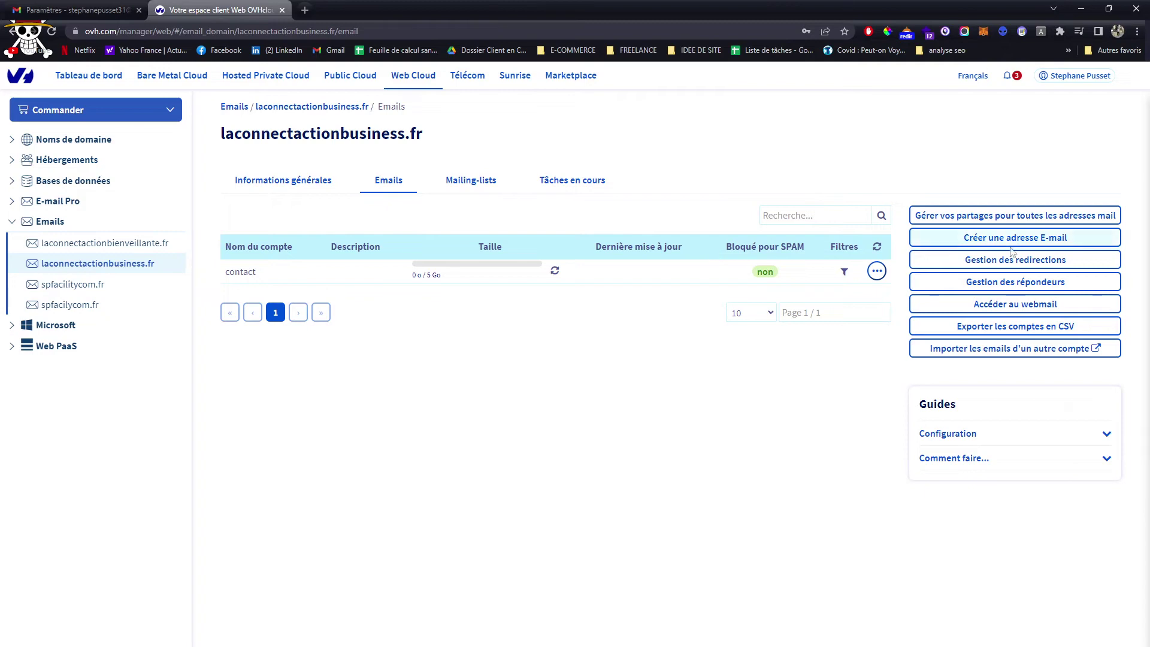
Open the domain's webmail in a new tab and log in with the contact address and password
click(1048, 304)
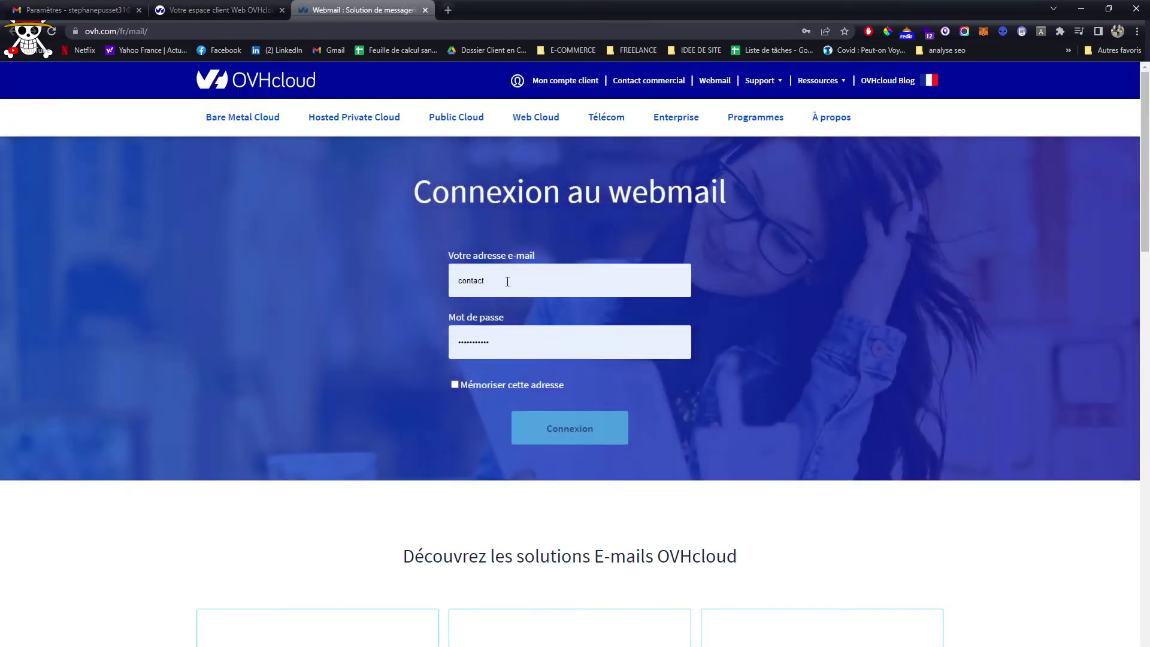
double_click(507, 282)
click(510, 320)
click(516, 337)
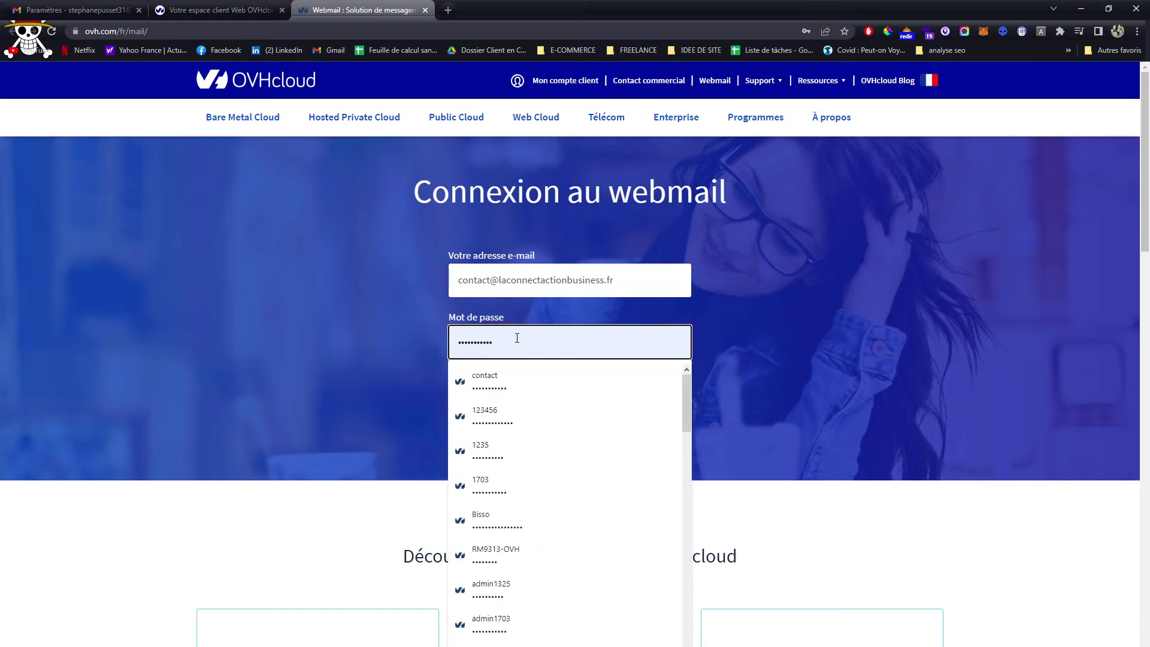
double_click(517, 338)
text(••)
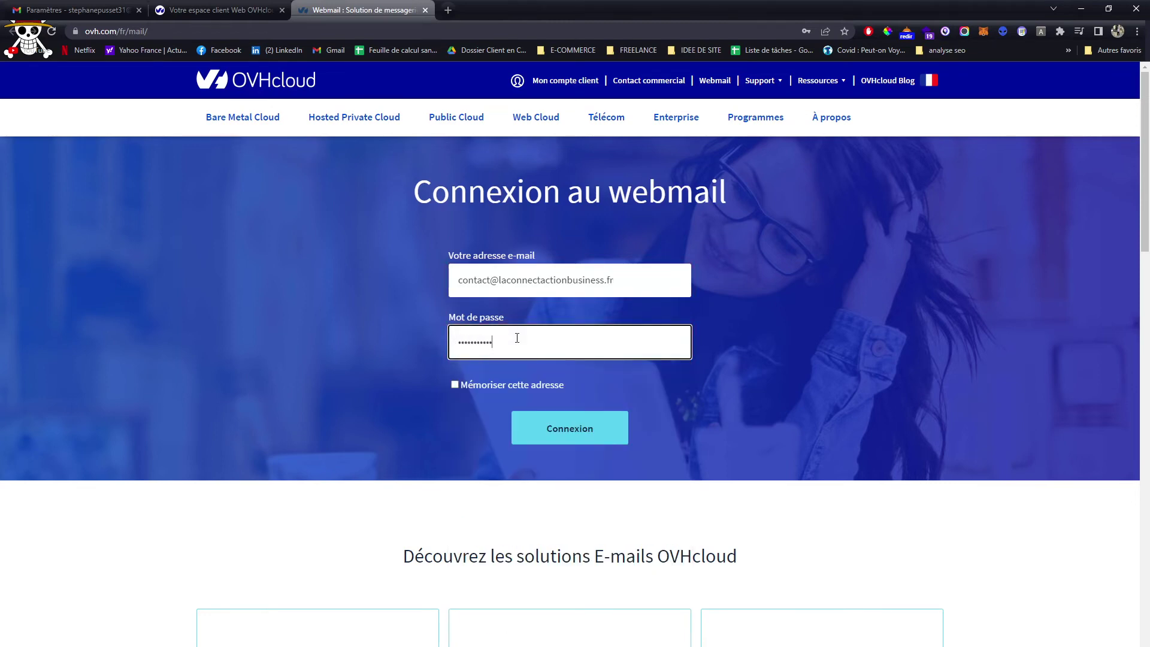
key(Return)
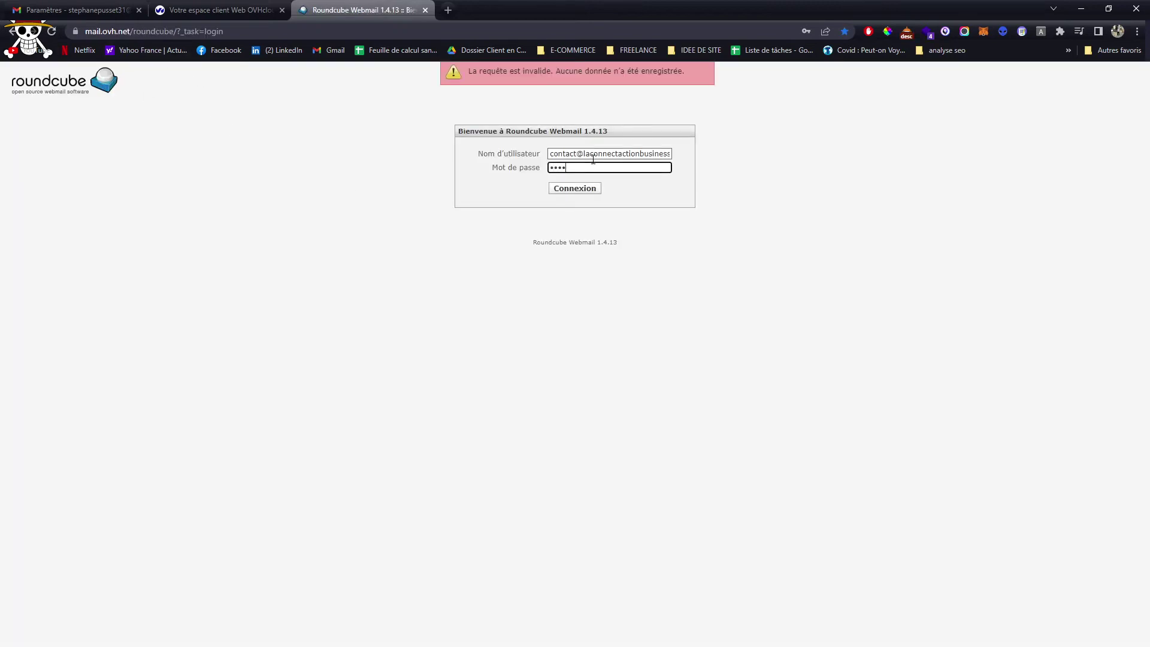
Log into the contact mailbox in Roundcube Webmail without saving the password in Chrome
key(Return)
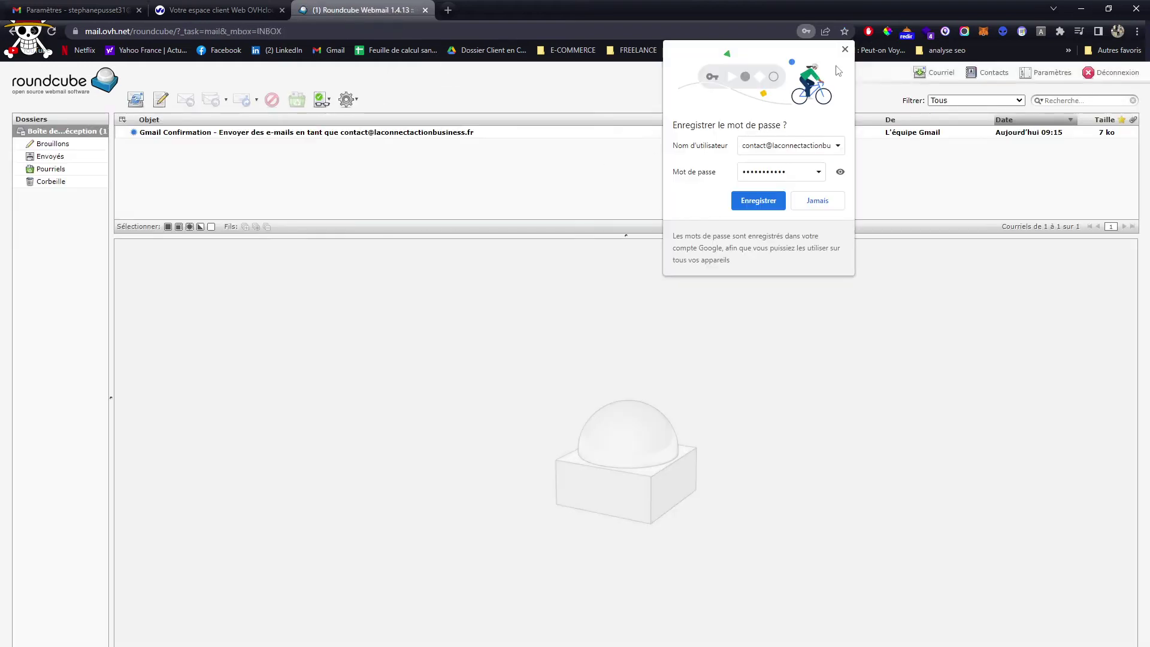
click(844, 49)
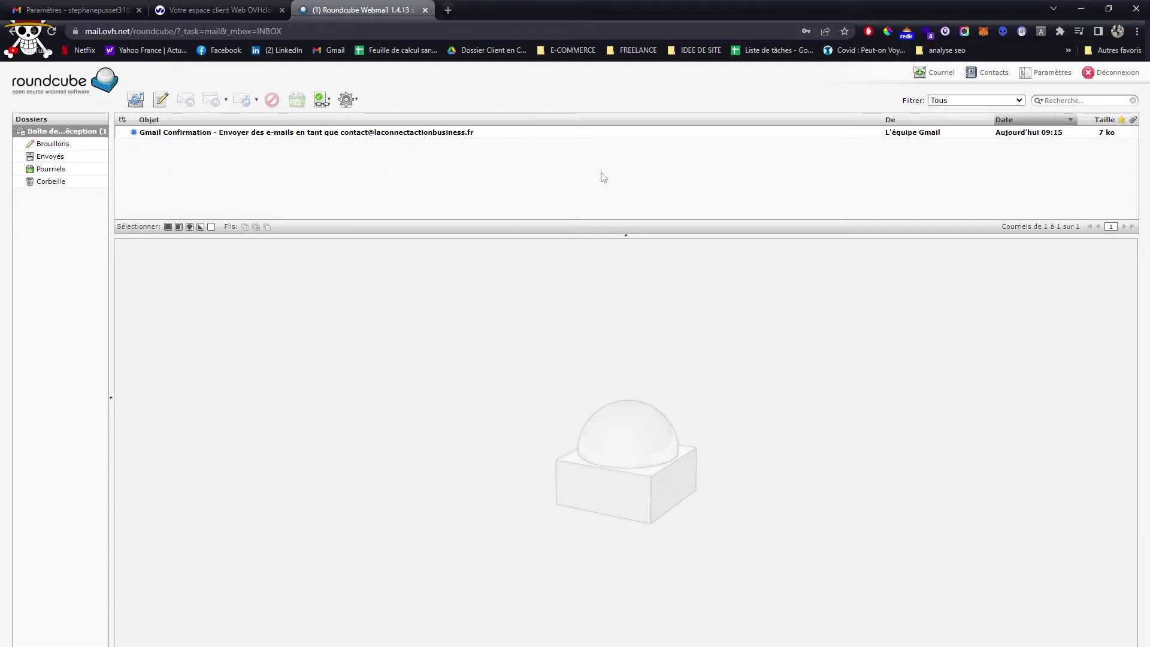
click(84, 11)
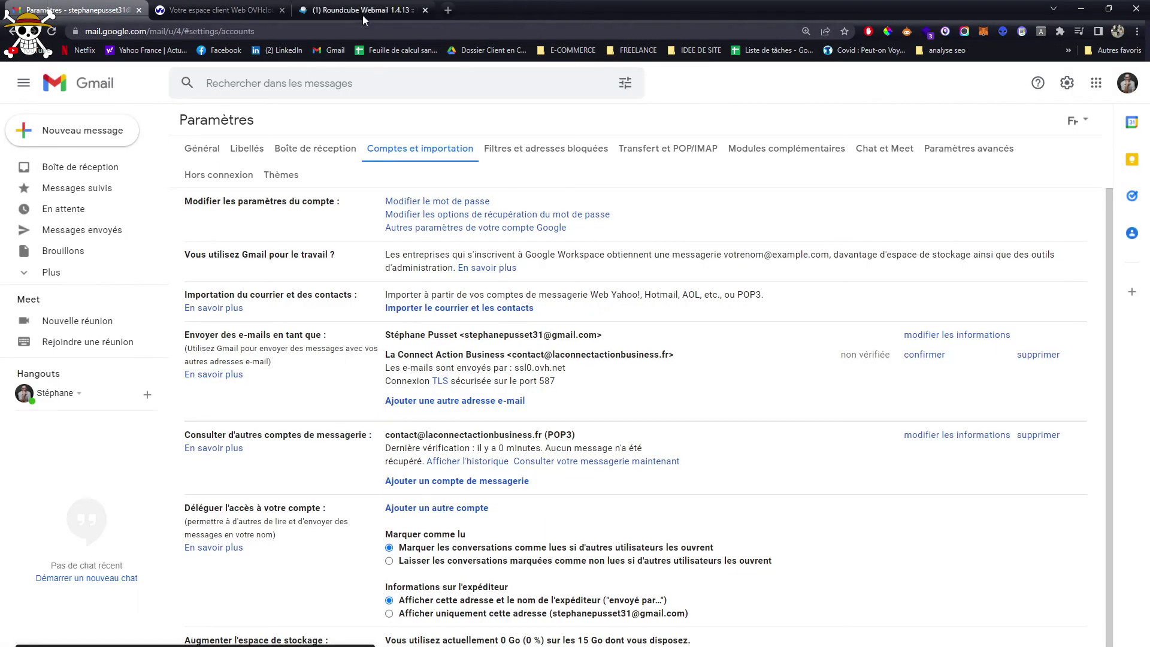
Open the Gmail Confirmation email and follow its confirmation link
click(361, 10)
click(263, 132)
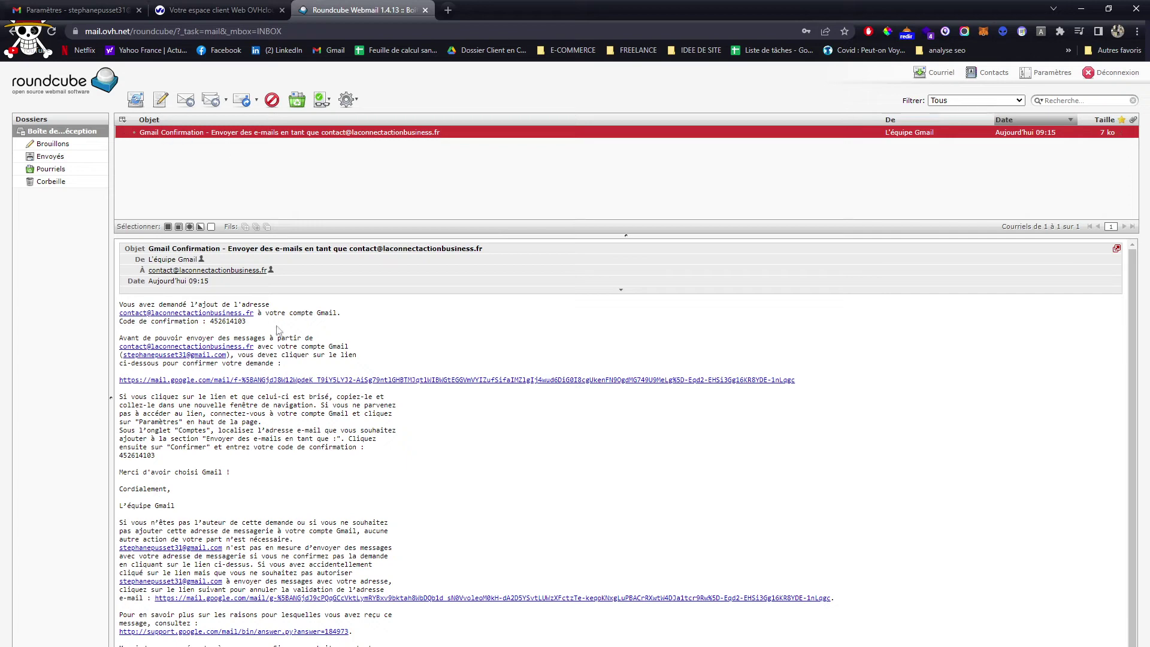
click(236, 388)
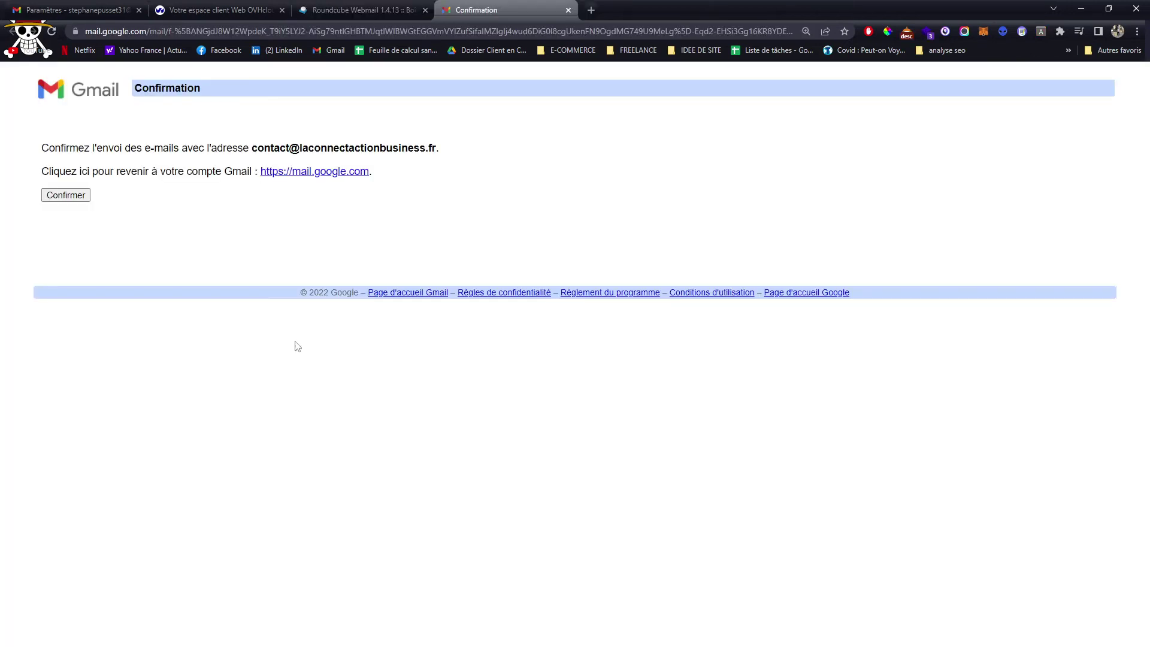
Confirm sending from the contact address and check the confirmed address
click(53, 194)
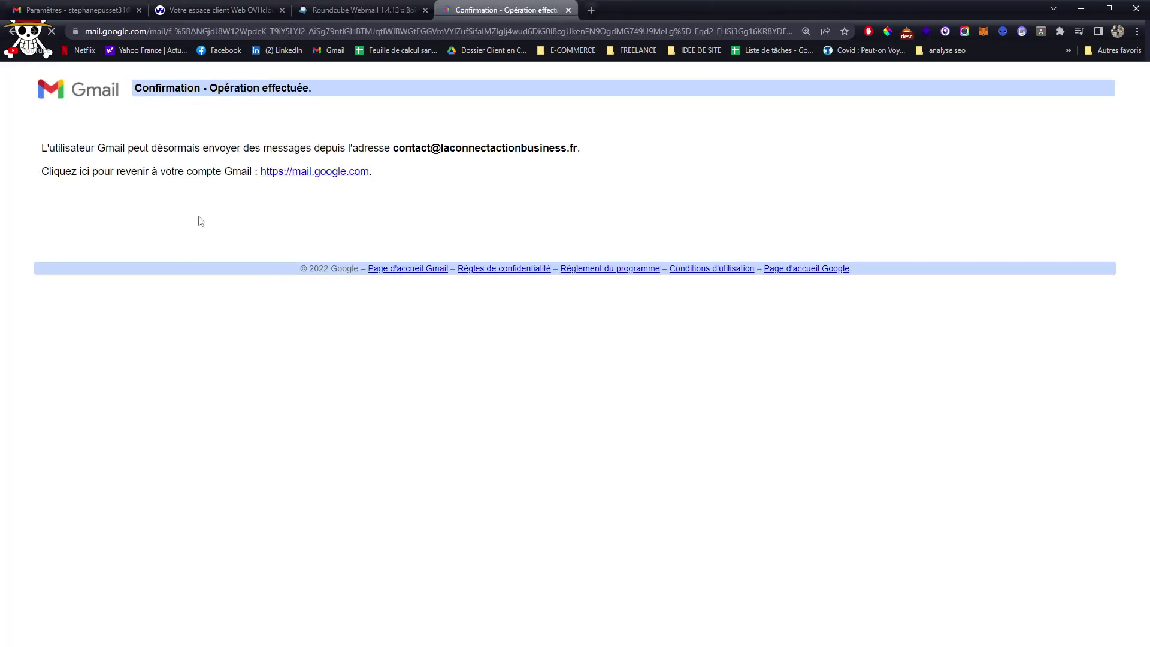
drag(48, 148, 662, 159)
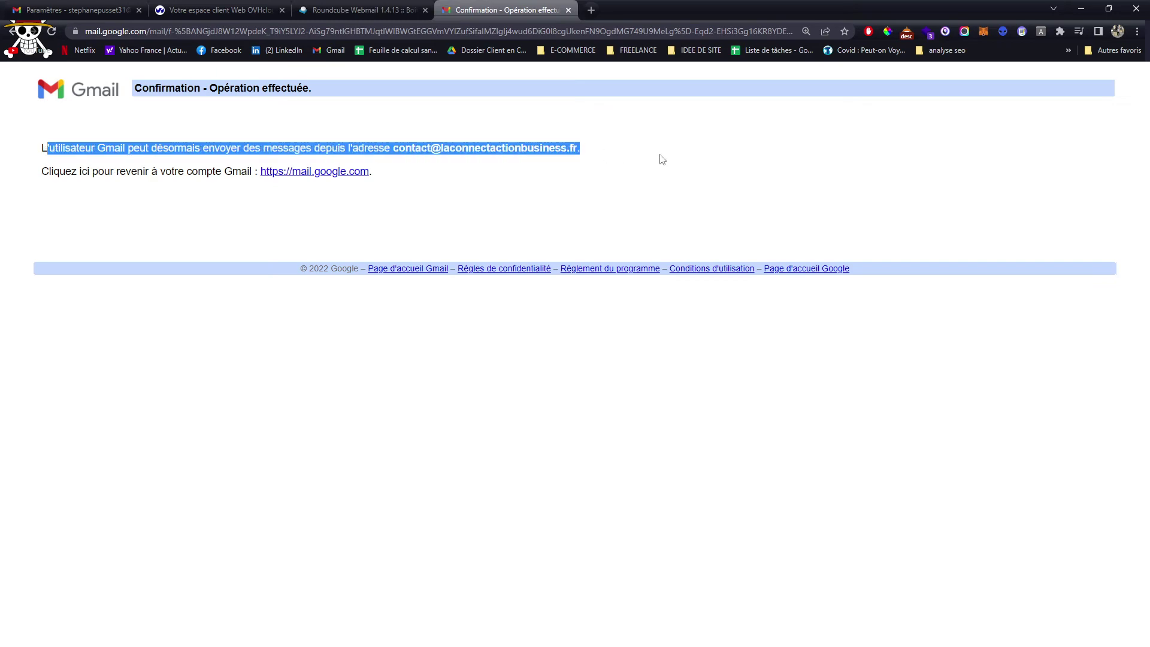
drag(393, 148, 608, 156)
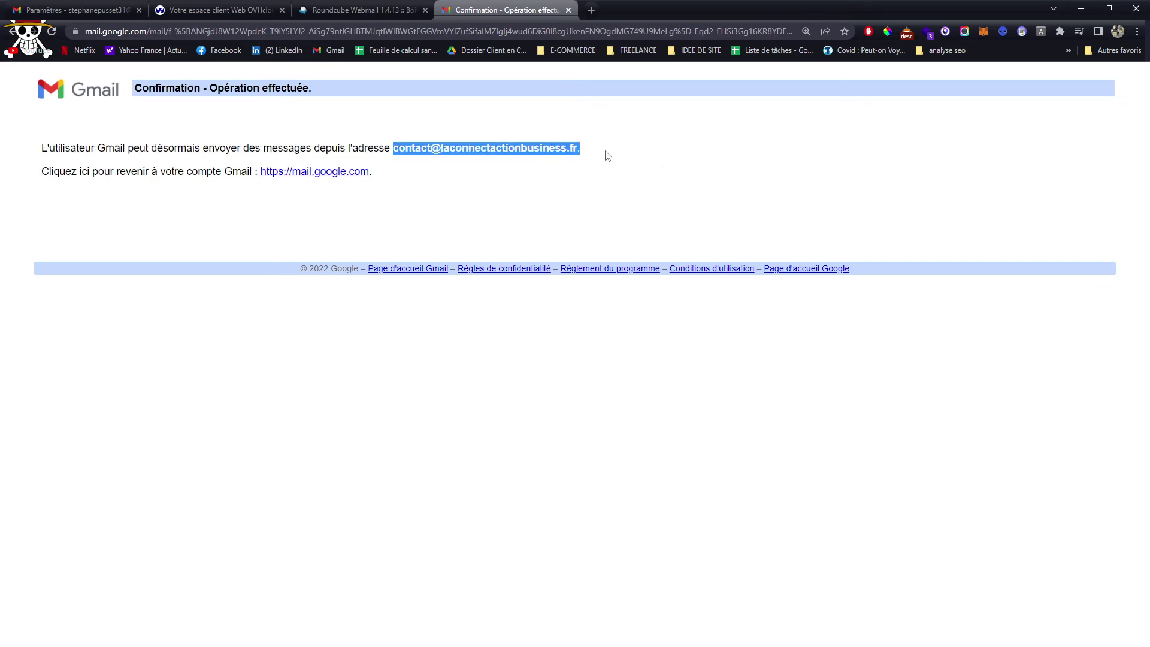
Close the webmail and confirmation tabs and return to Gmail's Accounts settings
click(383, 10)
key(ctrl+w)
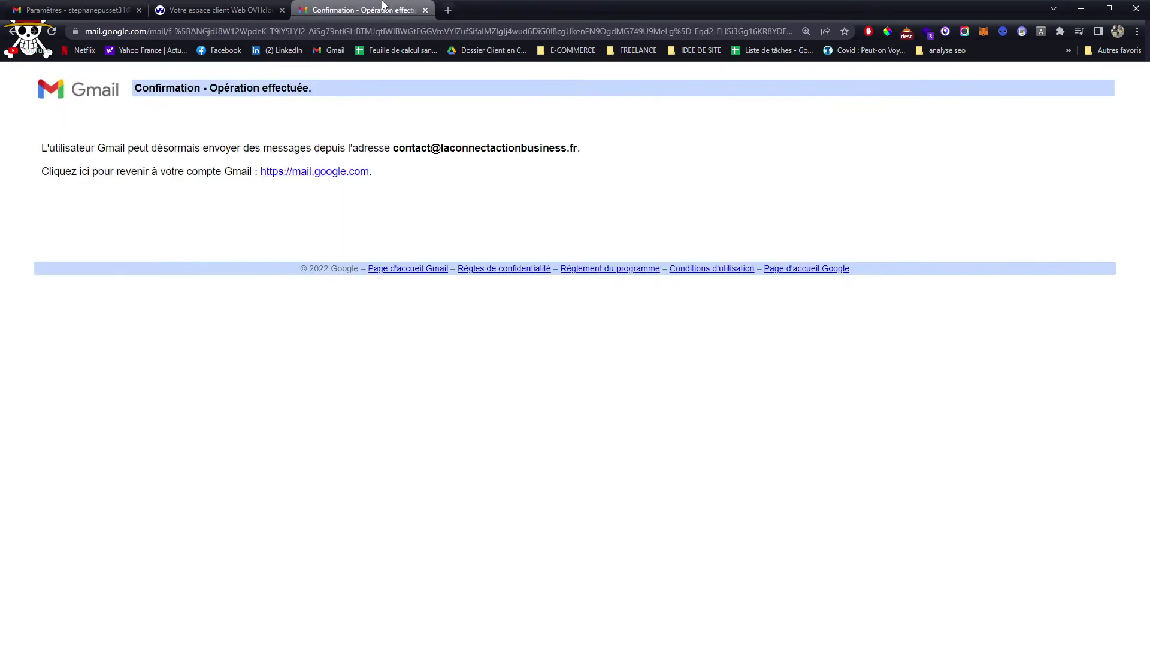
key(ctrl+w)
click(78, 9)
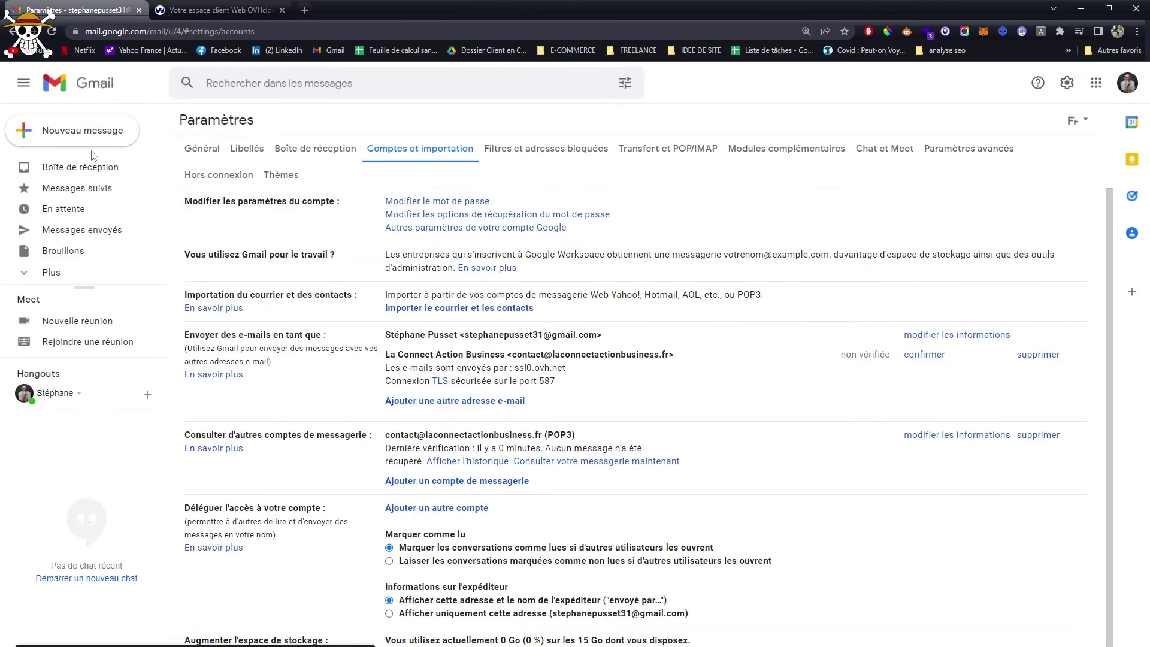
Go to the inbox and reload Gmail so the new sender address appears
click(66, 170)
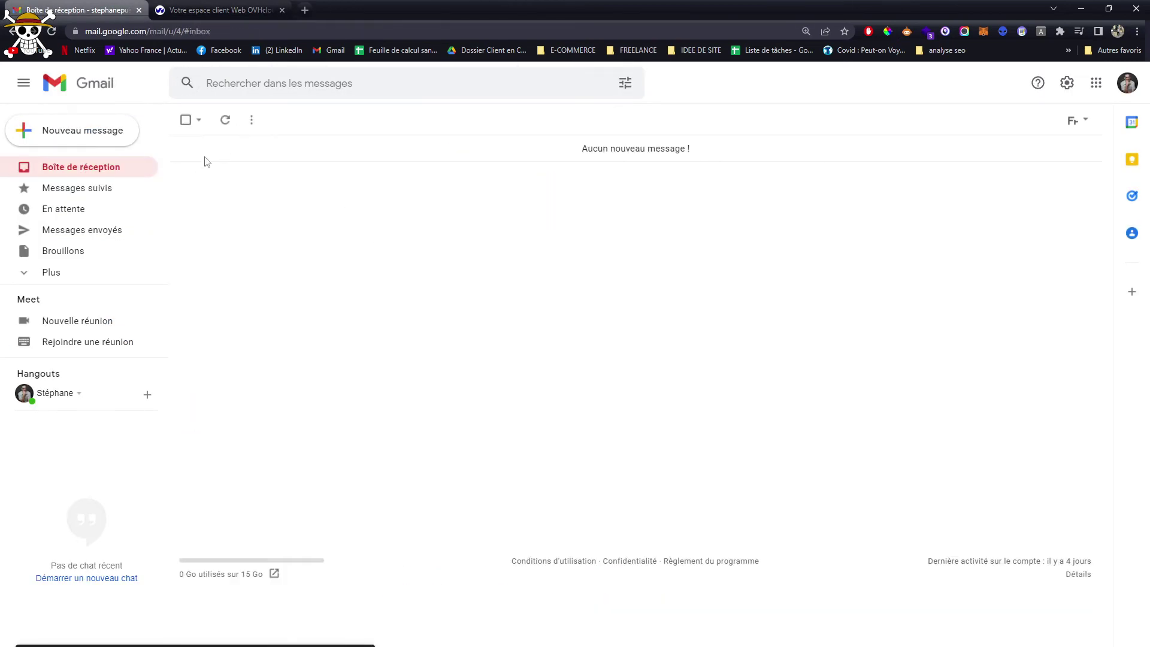
click(99, 142)
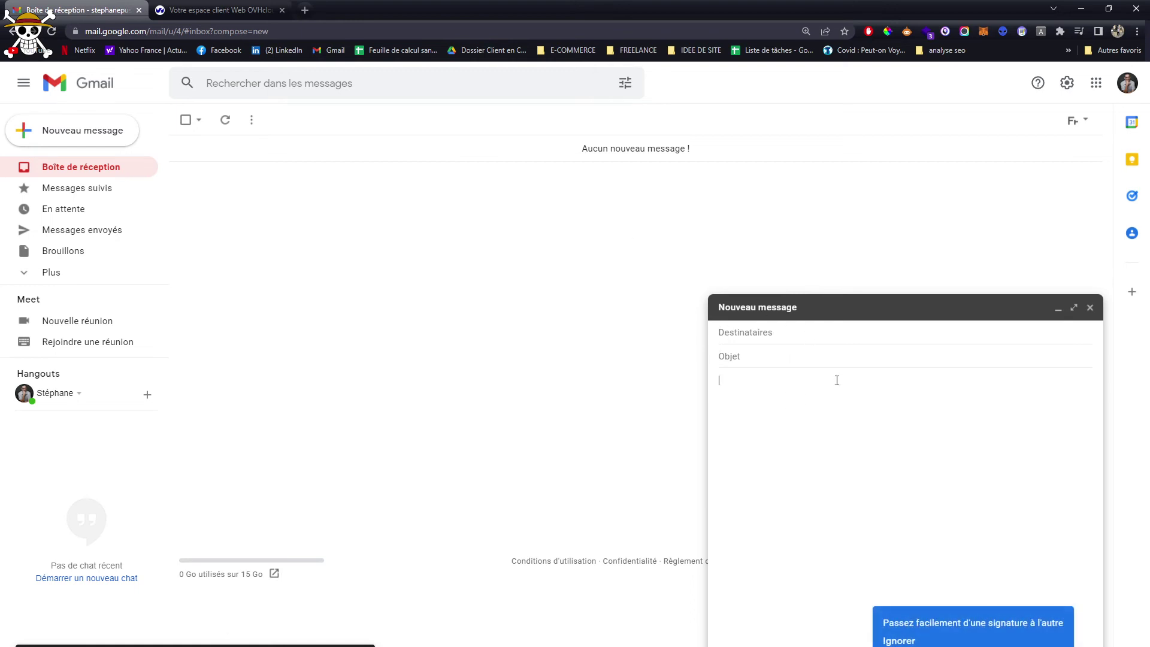
click(1089, 307)
click(51, 31)
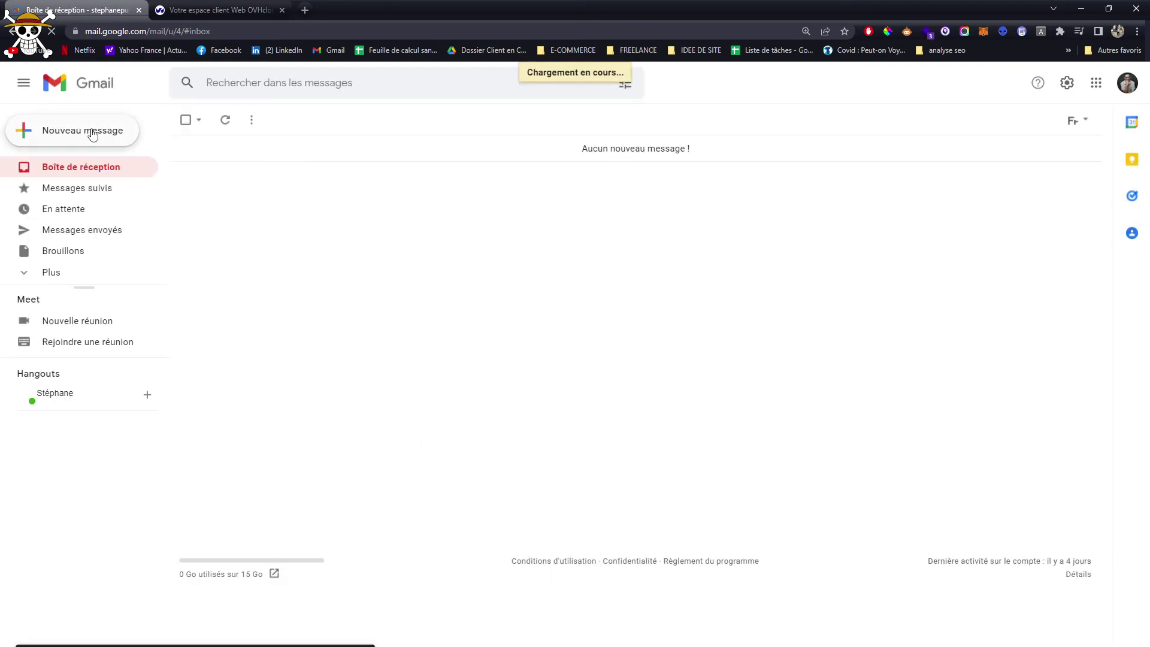
Start a new message with La Connect Action Business as the sender
click(93, 135)
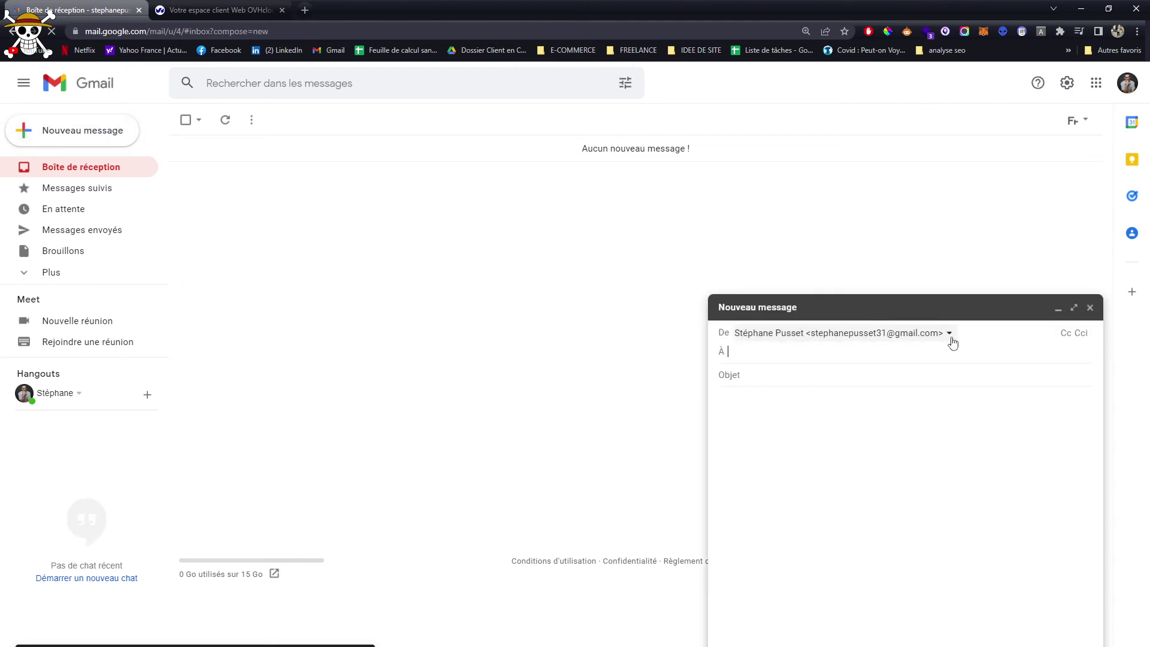
click(923, 337)
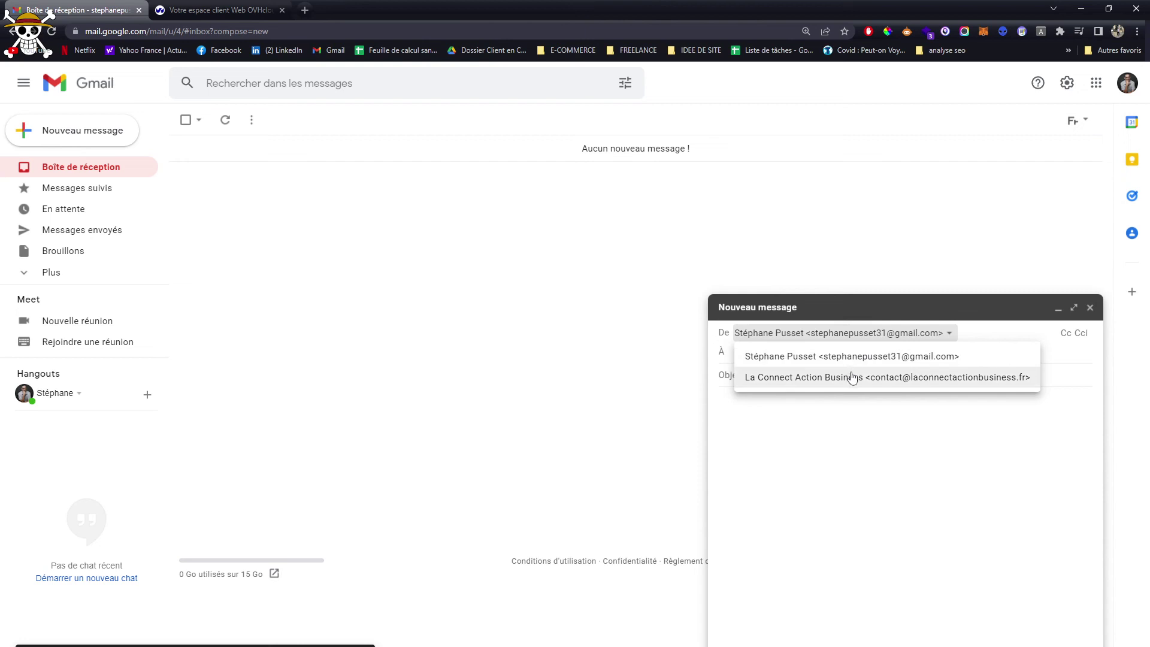
click(849, 378)
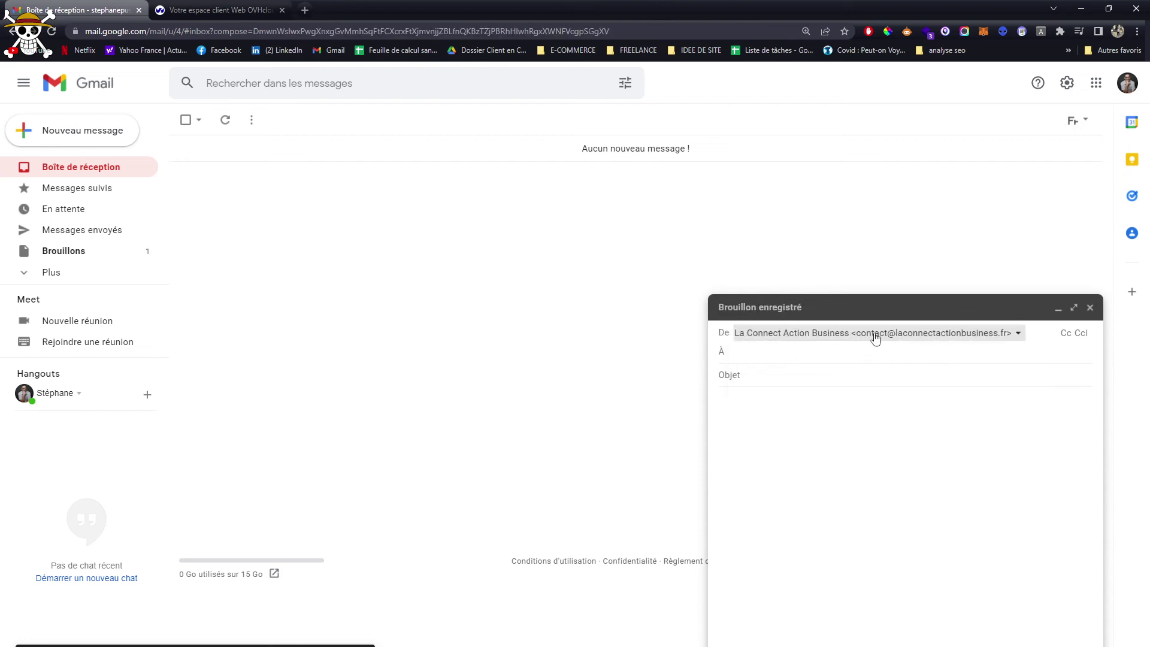
click(721, 350)
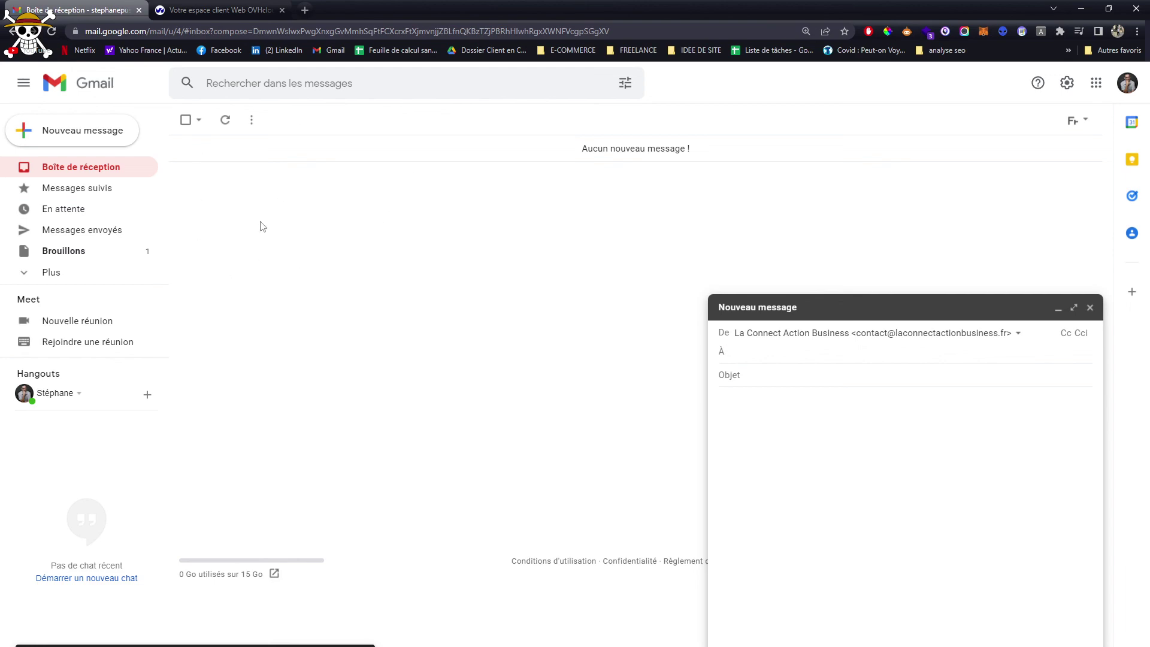
click(220, 5)
Open the fetched Gmail Confirmation email in the inbox, then go back to the inbox
click(61, 5)
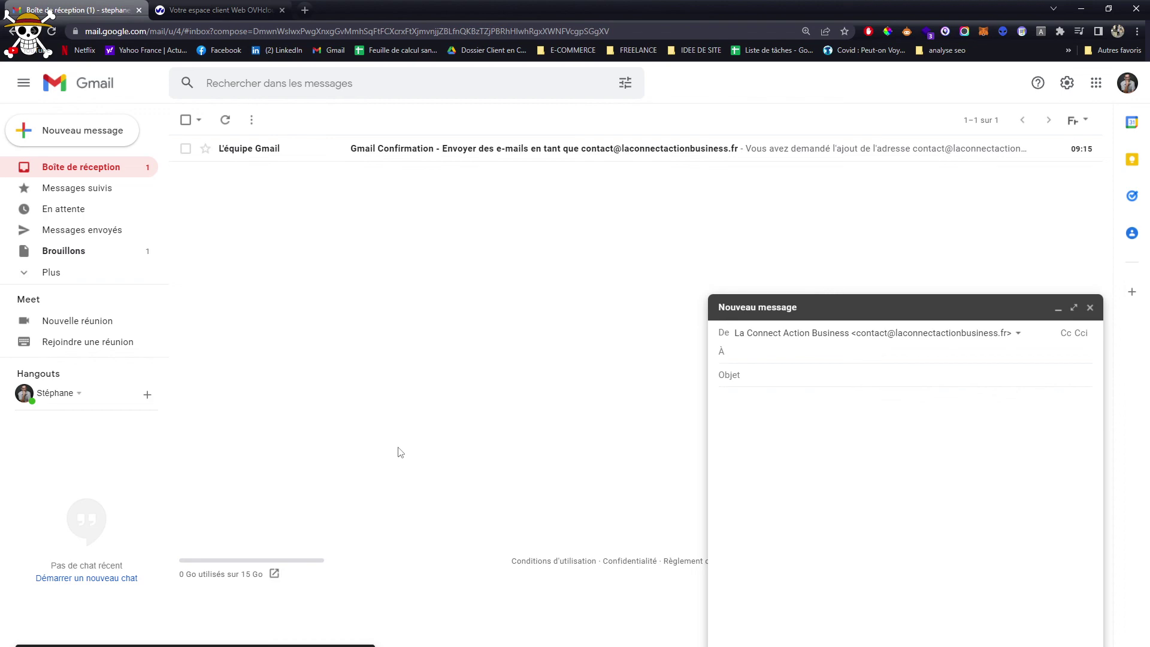
click(693, 149)
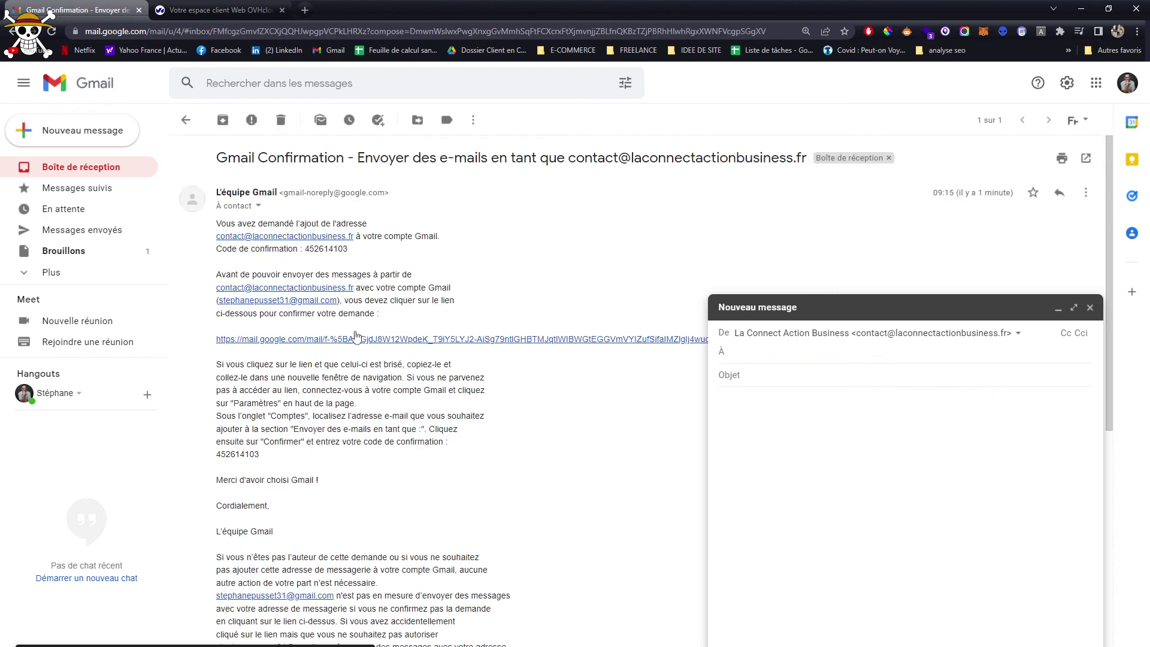
click(84, 167)
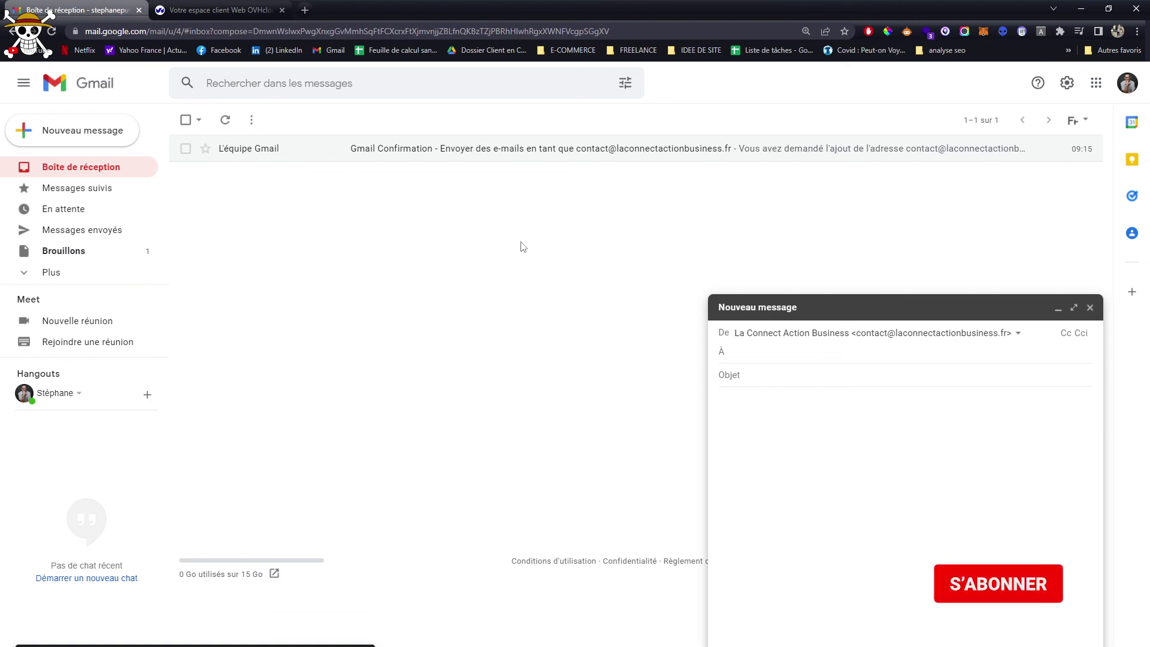